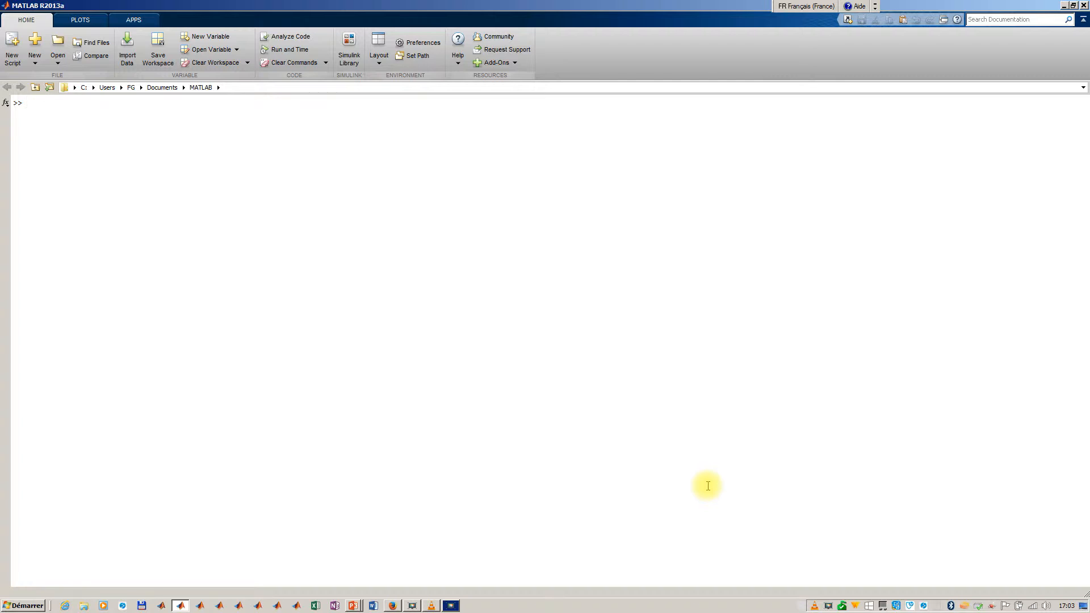
- Launch the MecaTroniX GUI with the mtx_gui command and open the tutorial's list of training steps
{"action": "type", "text": "mtx_gui"}
{"action": "key", "text": "Return"}
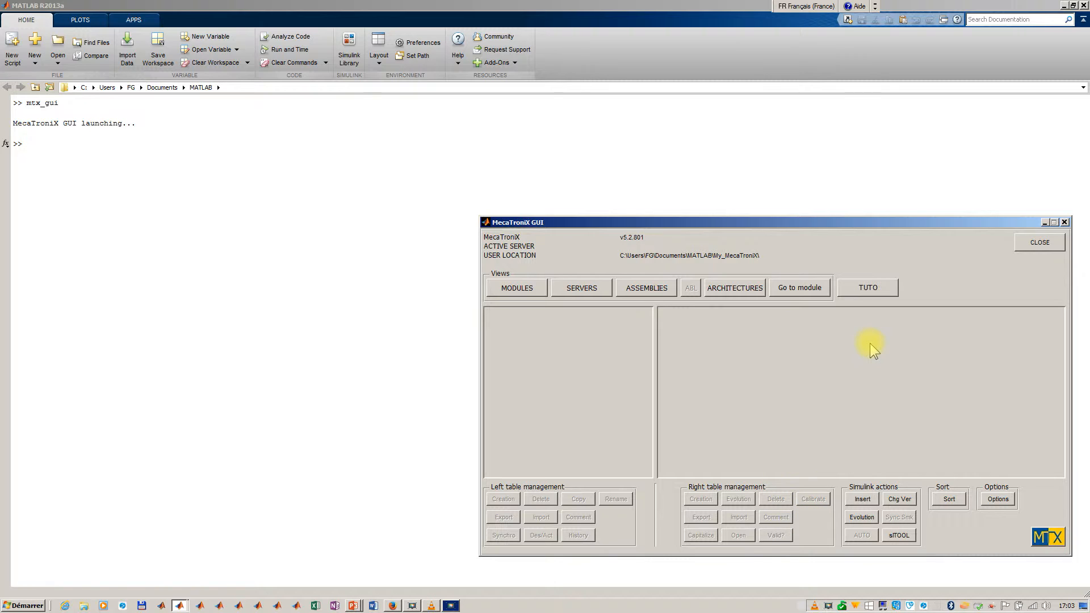
{"action": "left_click", "coordinate": [879, 288]}
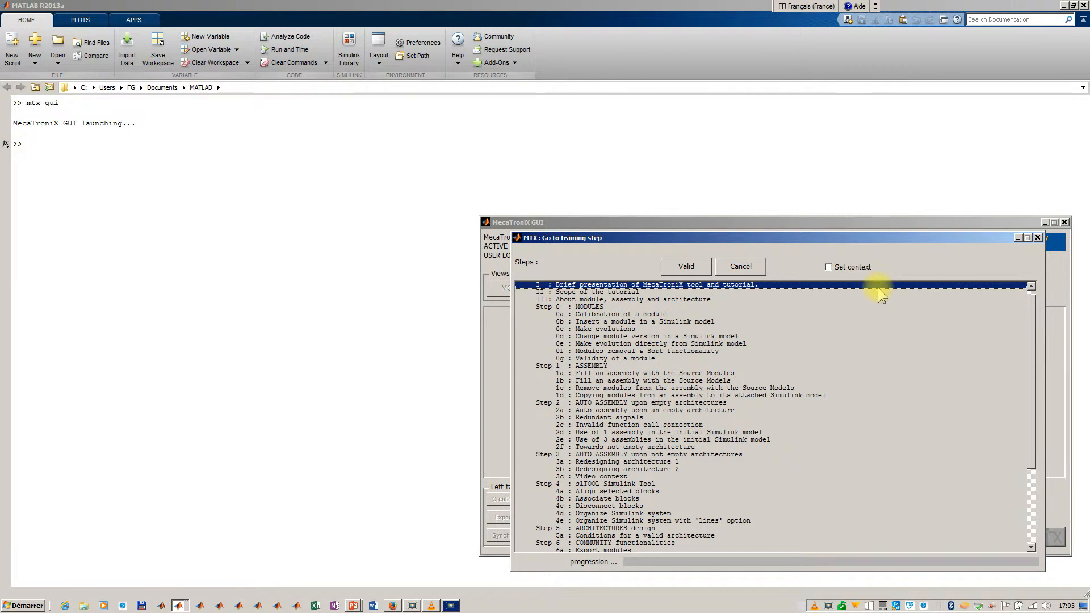
- Look through the training step list, covering the modules, assembly, auto assembly, architectures design and community functionalities entries
{"action": "left_click", "coordinate": [587, 367]}
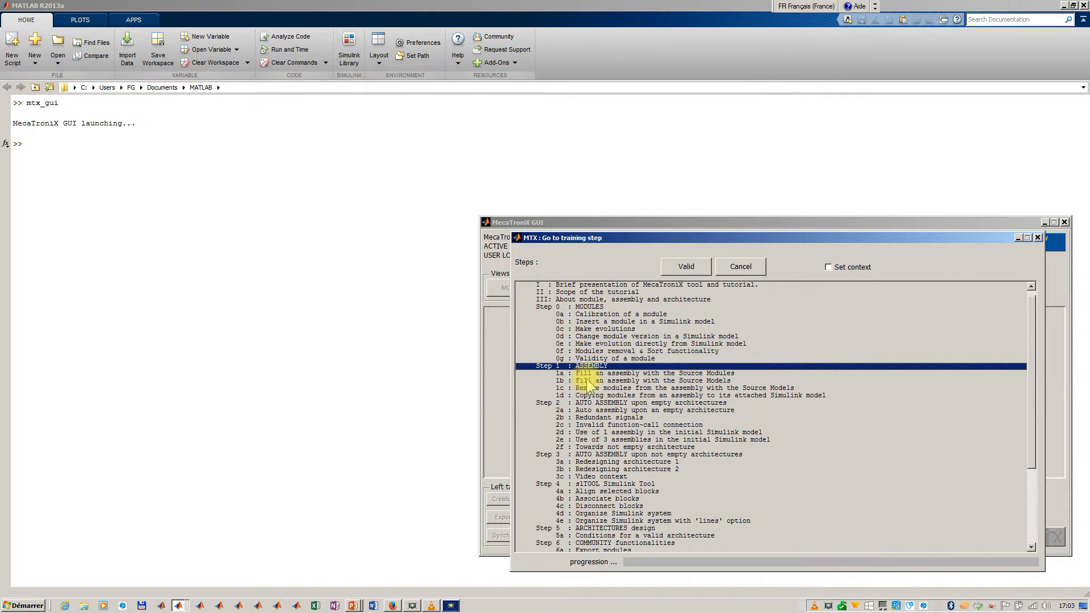
{"action": "left_click", "coordinate": [588, 380]}
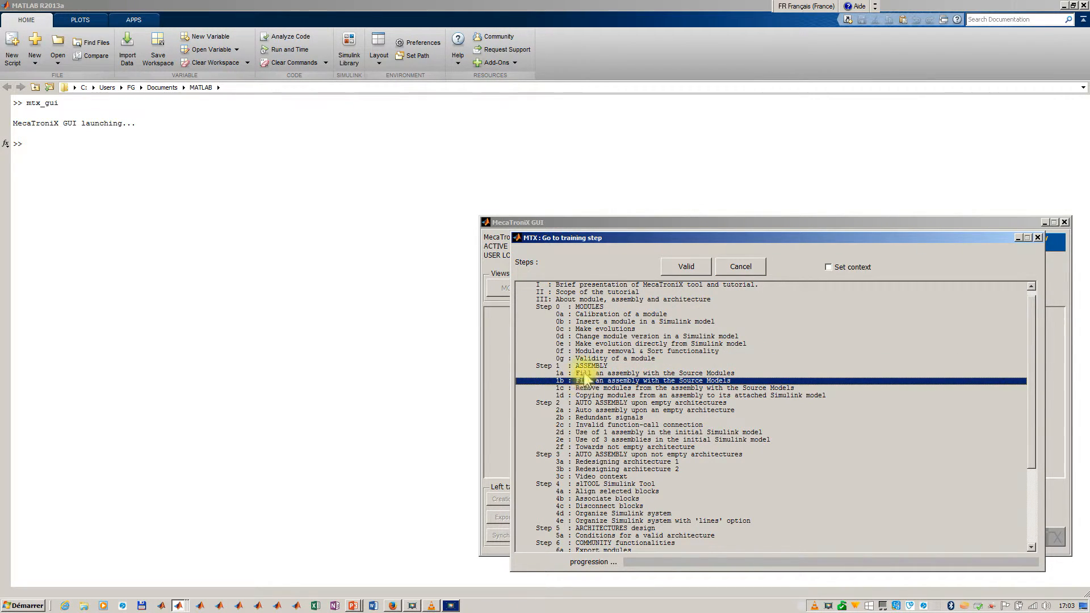
{"action": "left_click", "coordinate": [575, 307]}
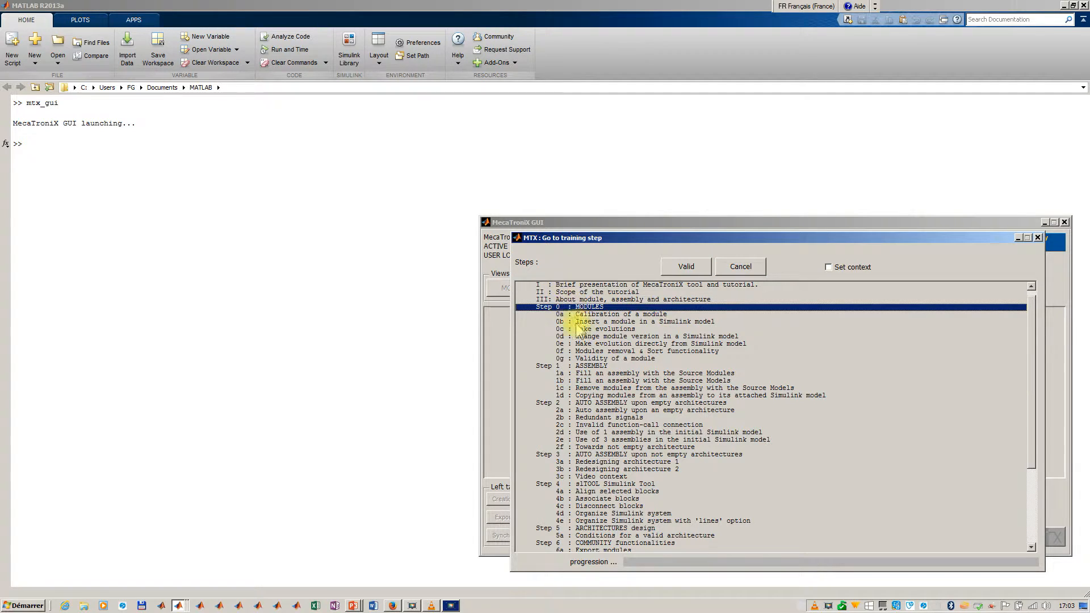
{"action": "left_click", "coordinate": [583, 367]}
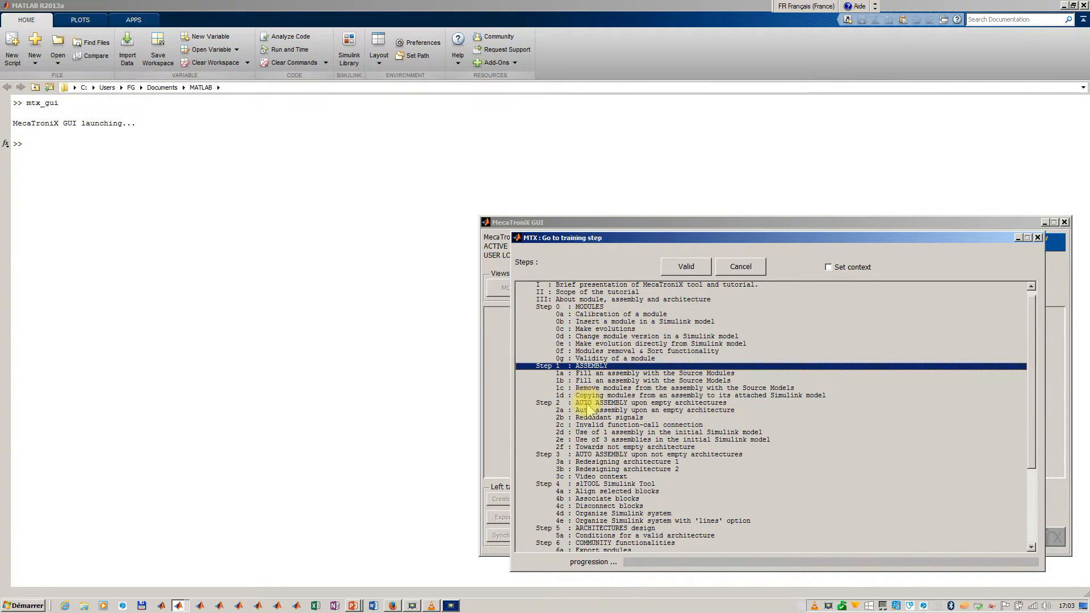
{"action": "left_click", "coordinate": [587, 403]}
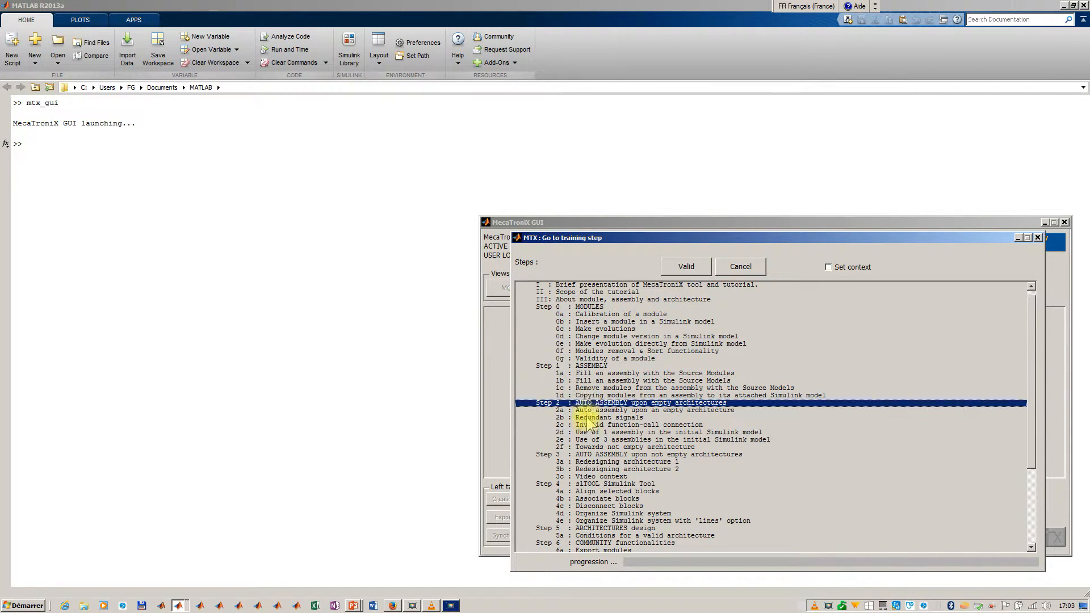
{"action": "left_click", "coordinate": [592, 529]}
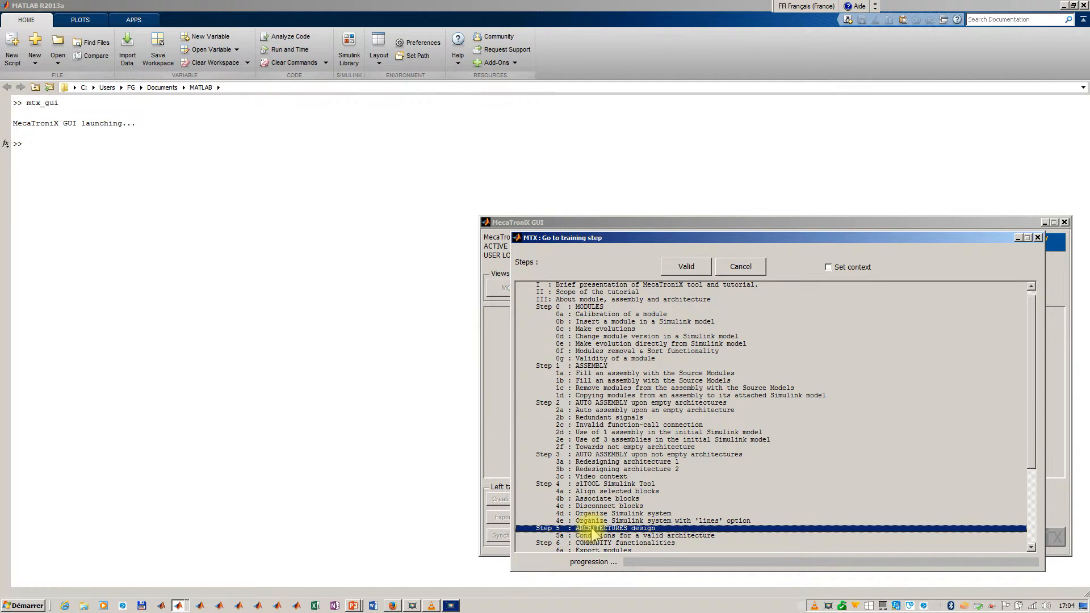
{"action": "left_click", "coordinate": [593, 544]}
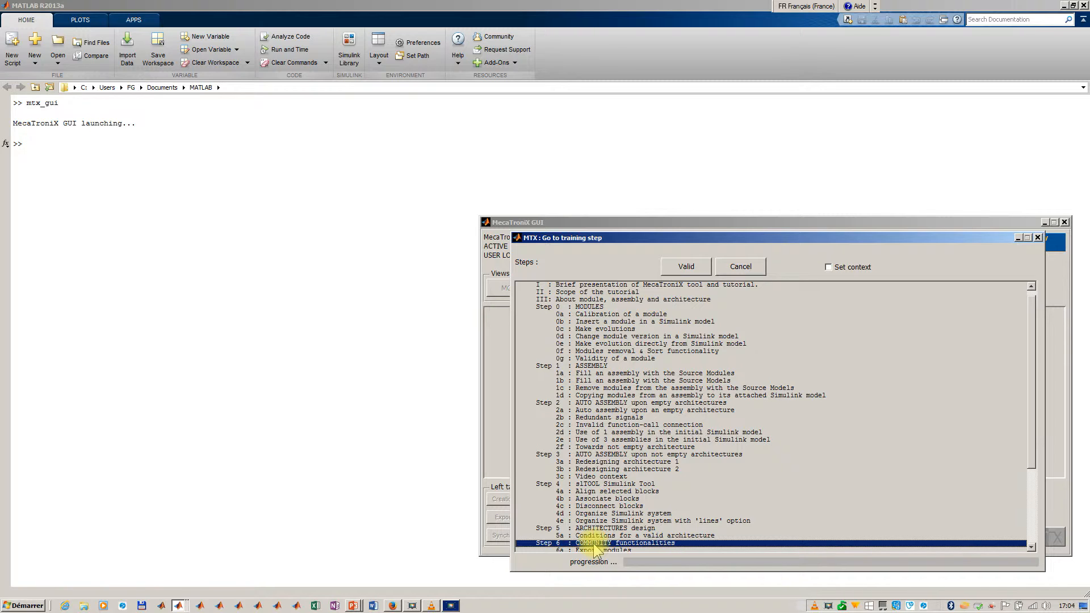
- Open training step 3c, Video context, without setting its context and skim through its tutorial page
{"action": "left_click", "coordinate": [601, 477]}
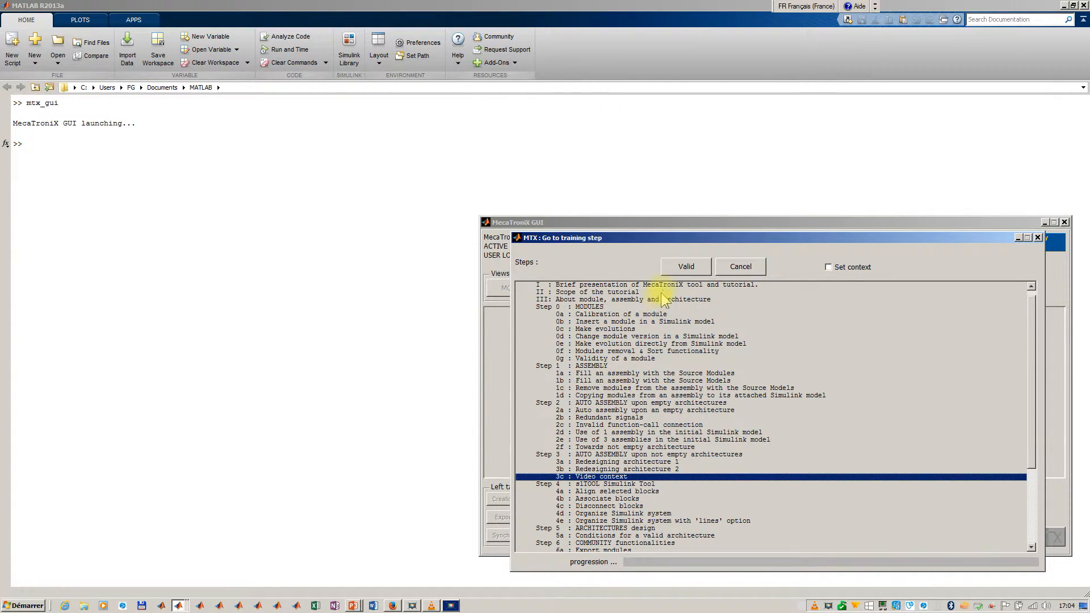
{"action": "left_click", "coordinate": [687, 267]}
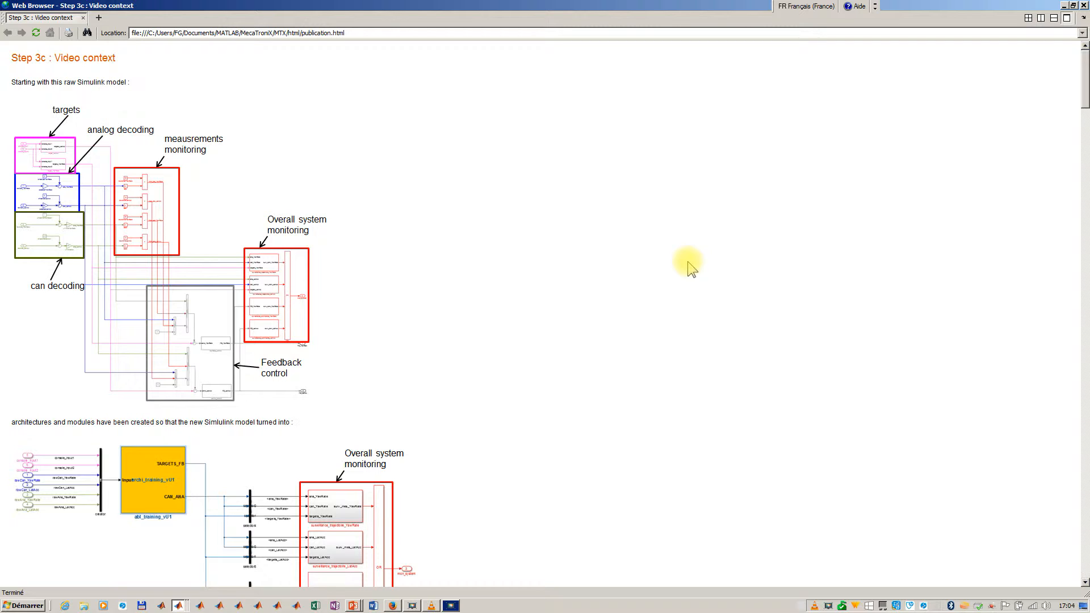
{"action": "middle_click", "coordinate": [406, 191]}
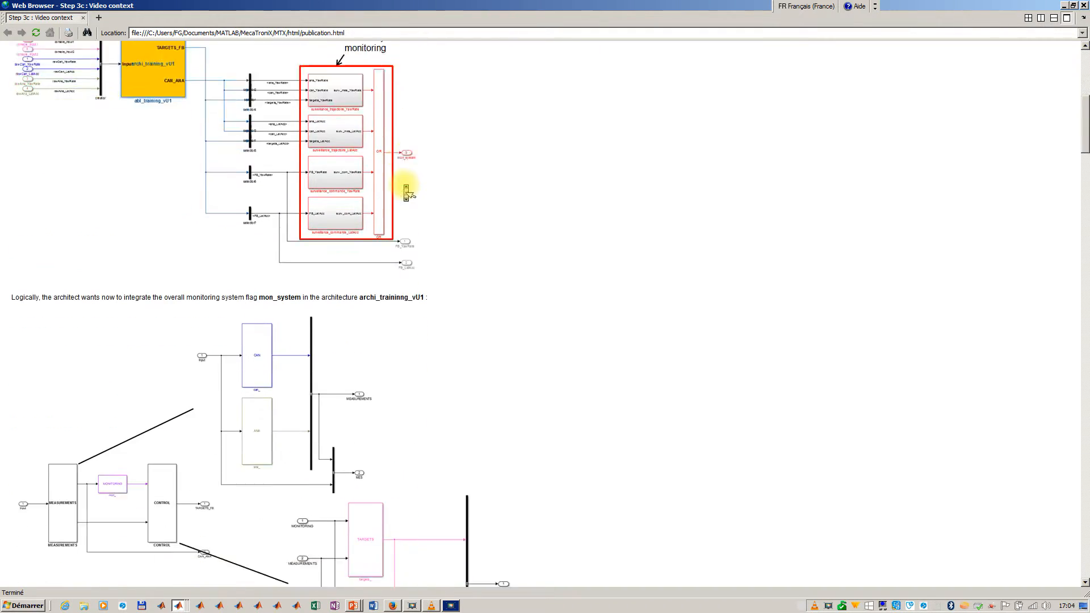
{"action": "scroll", "coordinate": [404, 185], "scroll_direction": "down", "scroll_amount": 7}
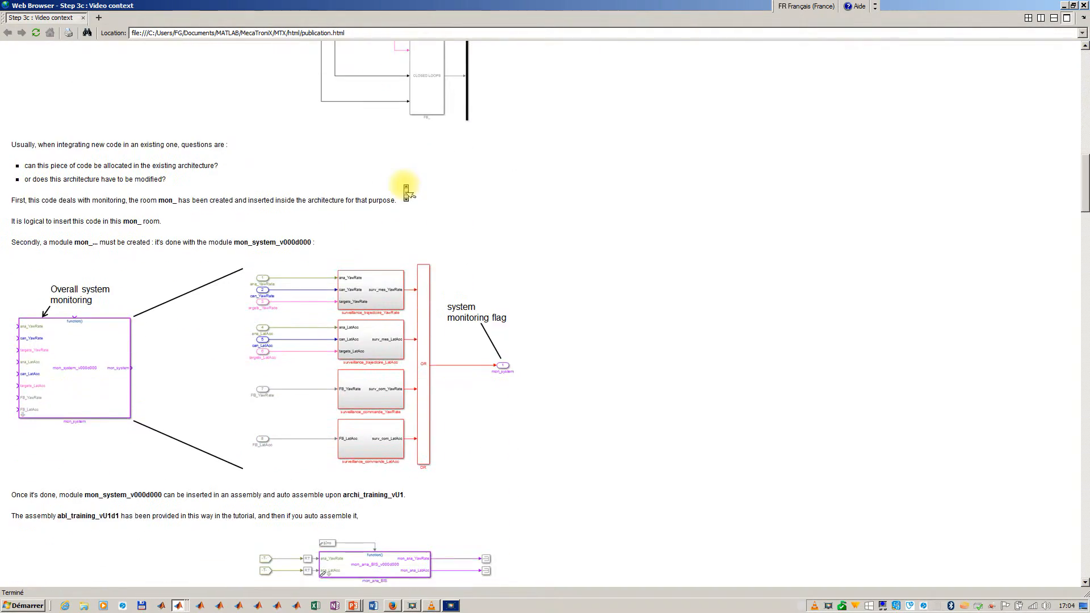
{"action": "scroll", "coordinate": [403, 185], "scroll_direction": "up", "scroll_amount": 10}
{"action": "scroll", "coordinate": [404, 185], "scroll_direction": "up", "scroll_amount": 7}
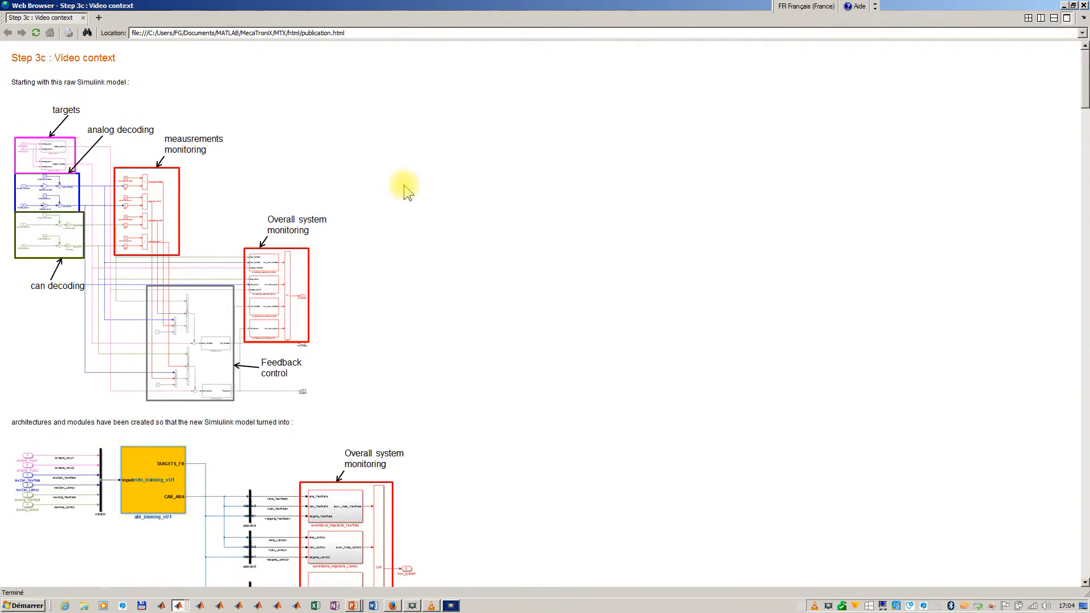
- Return to the MecaTroniX GUI and load training step 3c, Video context, with the Set context option enabled
{"action": "key", "text": "alt+Tab"}
{"action": "left_click", "coordinate": [861, 281]}
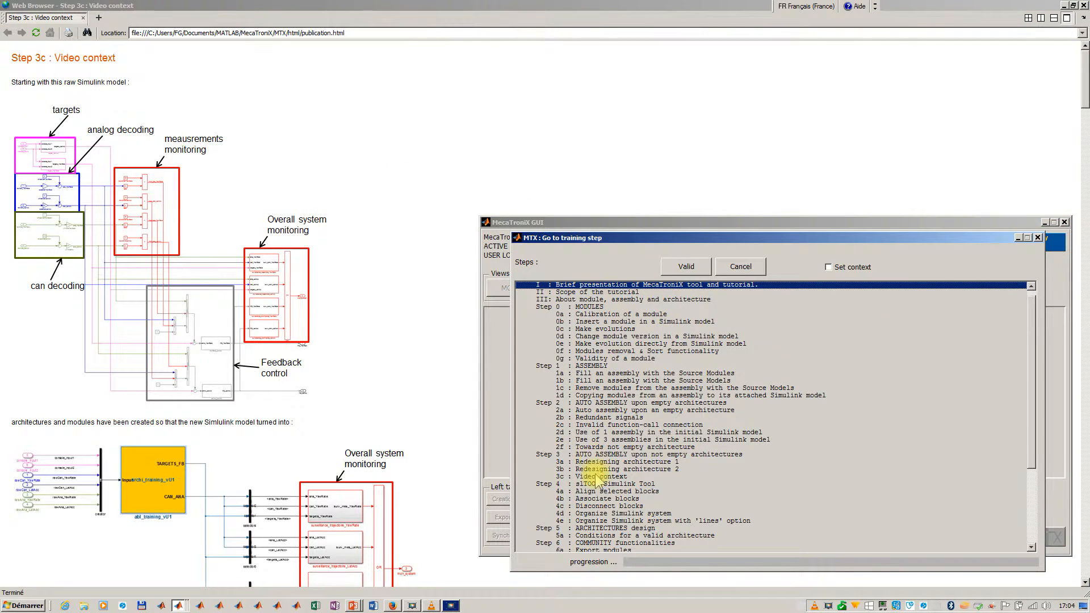
{"action": "left_click", "coordinate": [593, 469]}
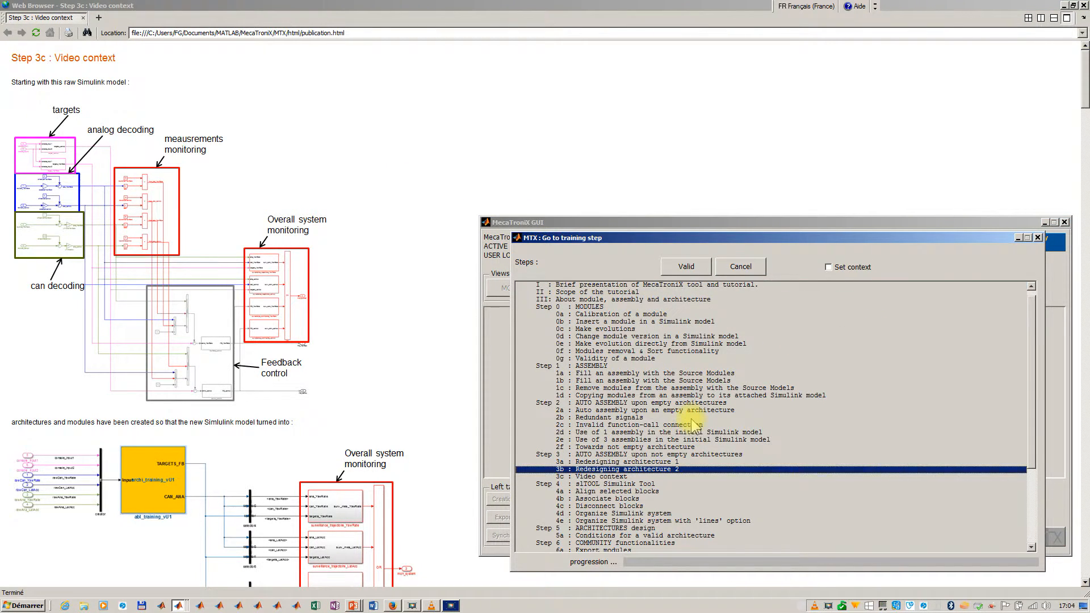
{"action": "left_click", "coordinate": [625, 477]}
{"action": "left_click", "coordinate": [835, 269]}
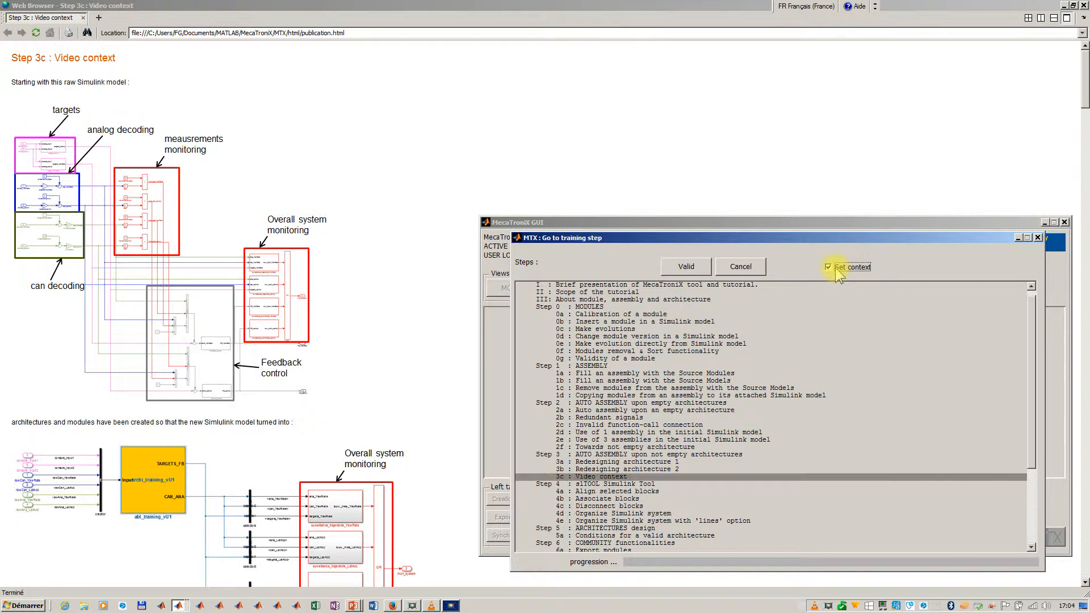
{"action": "left_click", "coordinate": [688, 266]}
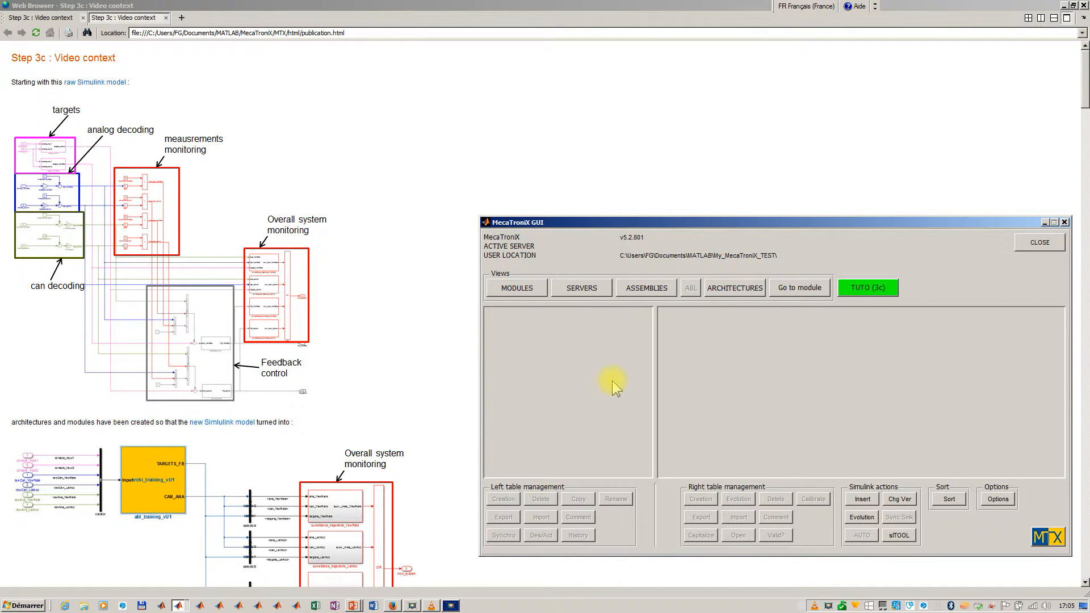
- Show the modules view and check the versions of the ana_BIS and can_BIS module families
{"action": "left_click", "coordinate": [535, 291]}
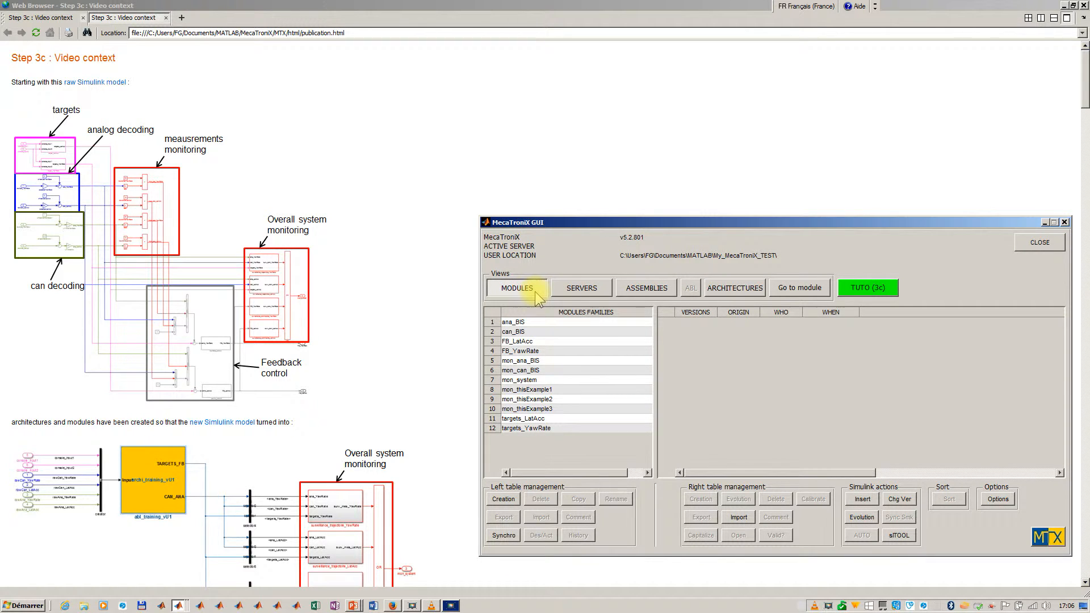
{"action": "left_click", "coordinate": [544, 322]}
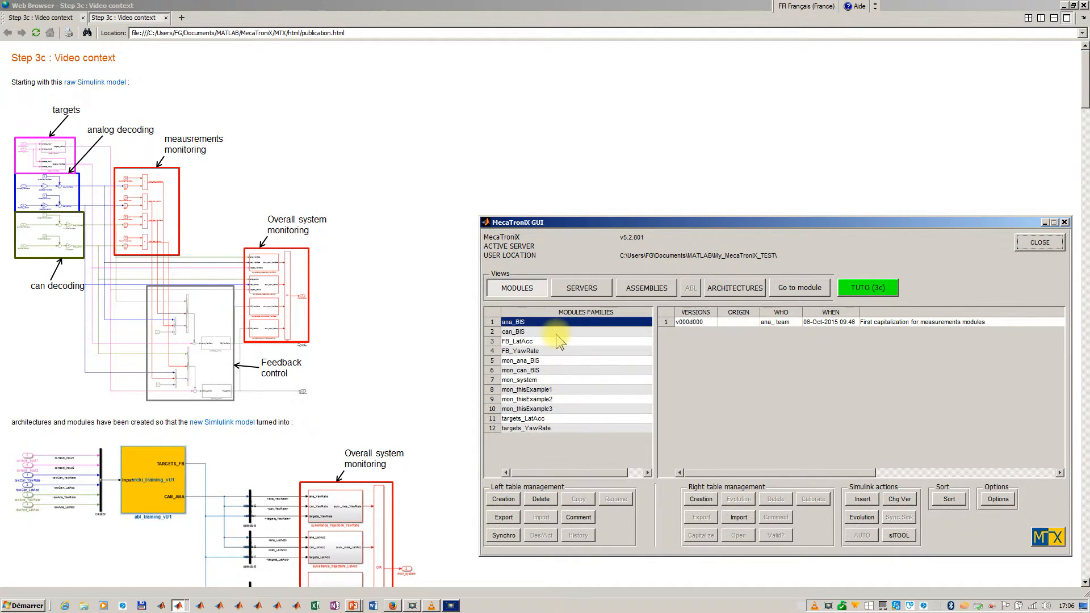
{"action": "left_click", "coordinate": [557, 334]}
- Open version v000d000 of the ana_BIS module and look inside its block
{"action": "left_click", "coordinate": [593, 321]}
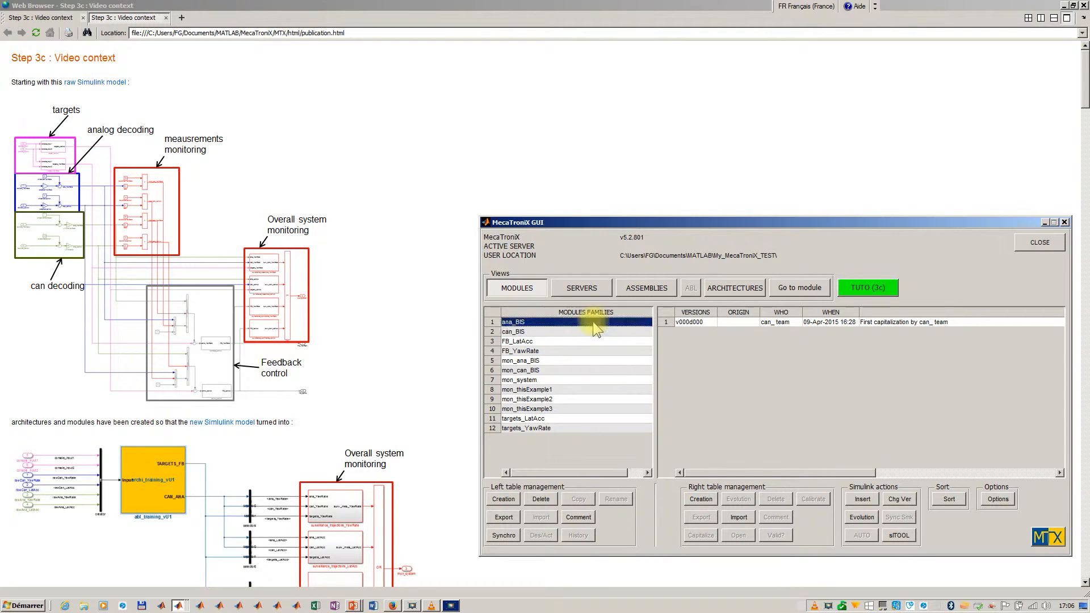
{"action": "left_click", "coordinate": [701, 321]}
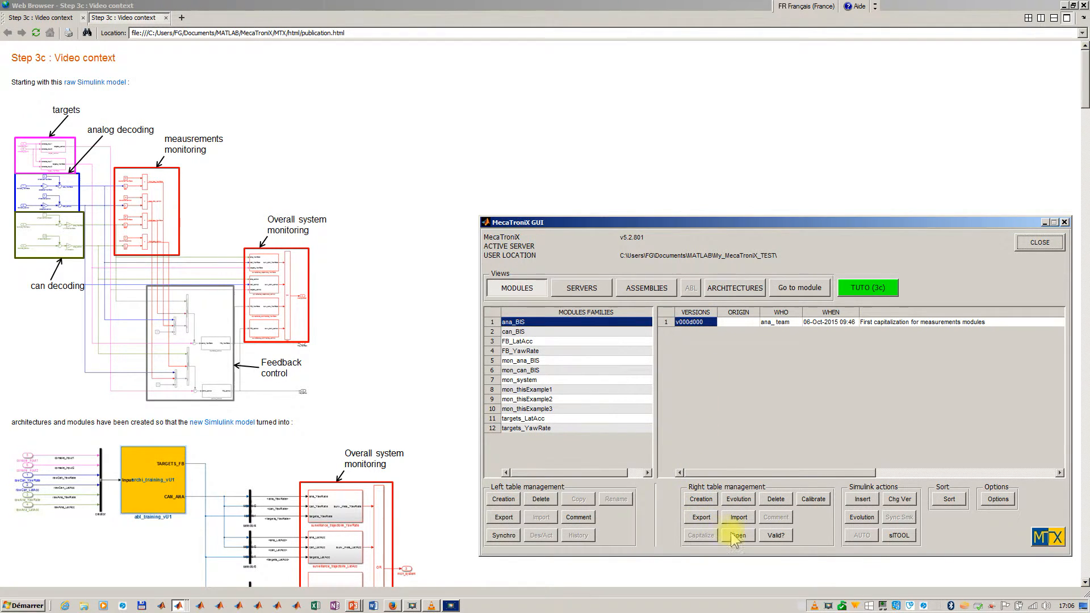
{"action": "left_click", "coordinate": [736, 535]}
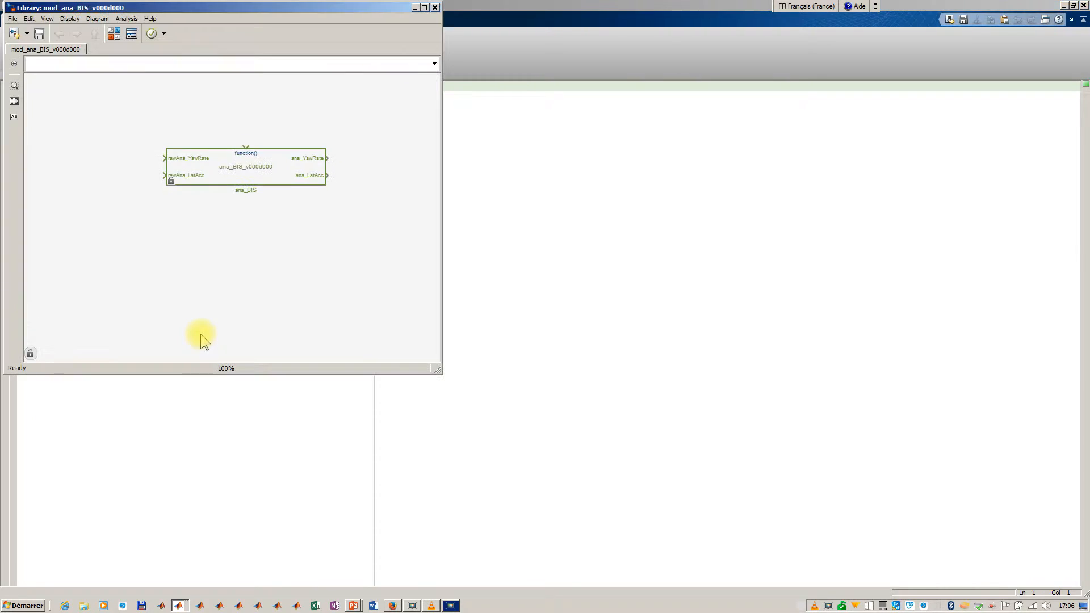
{"action": "left_click", "coordinate": [244, 177]}
{"action": "double_click", "coordinate": [245, 177]}
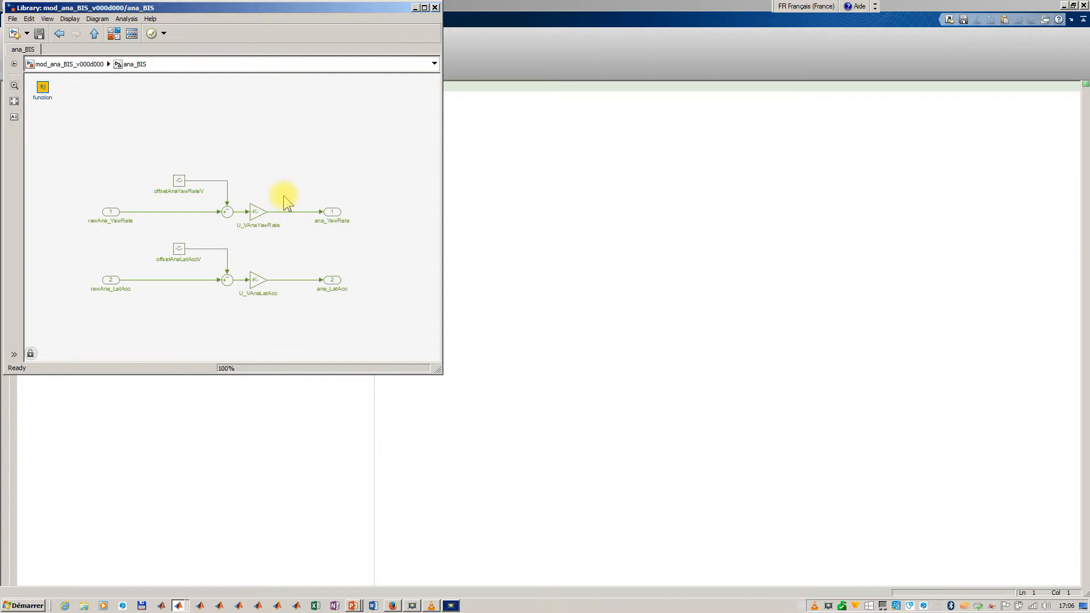
- Go back to the MecaTroniX GUI and browse the monitoring module families, including mon_thisExample1 and mon_thisExample3
{"action": "key", "text": "alt+Tab"}
{"action": "key", "text": "alt+Tab"}
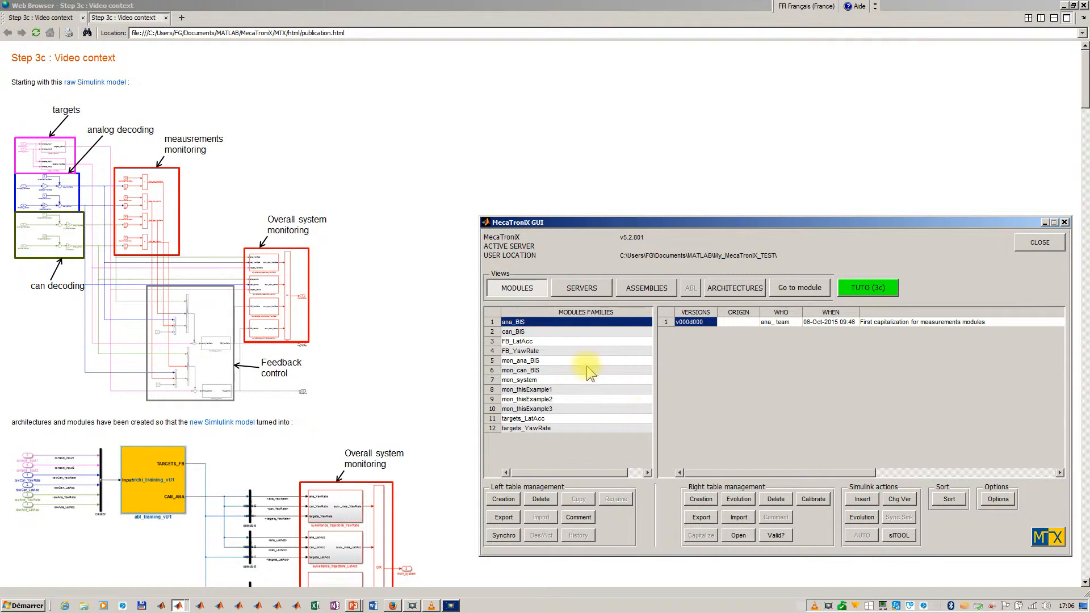
{"action": "left_click", "coordinate": [584, 365]}
{"action": "left_click", "coordinate": [585, 389]}
{"action": "left_click", "coordinate": [585, 406]}
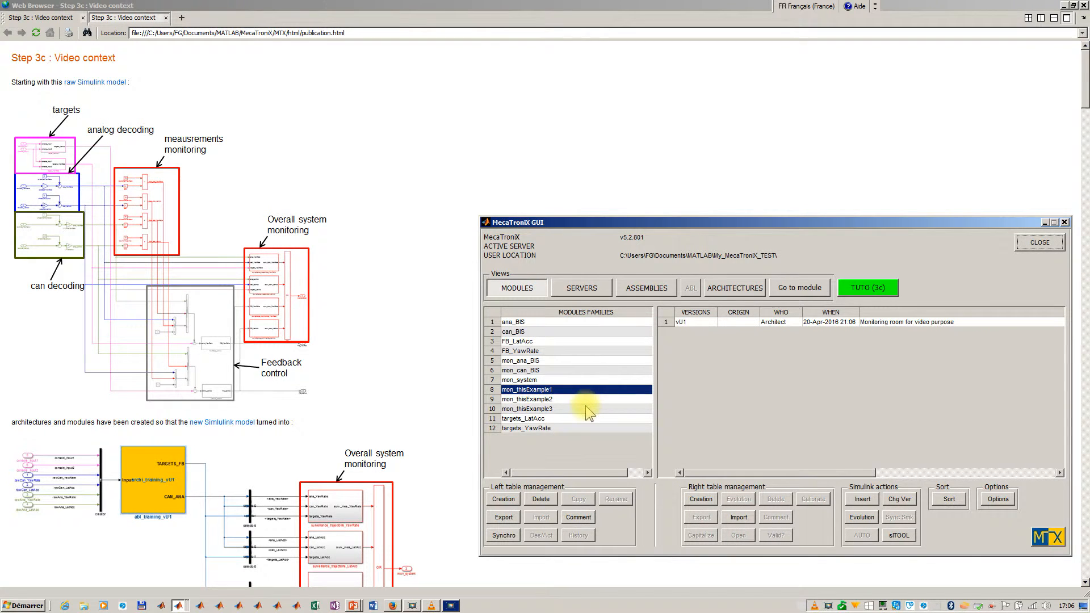
- Display the contents of version vU1d4 of the abl_training assembly in the ABL view
{"action": "left_click", "coordinate": [635, 286]}
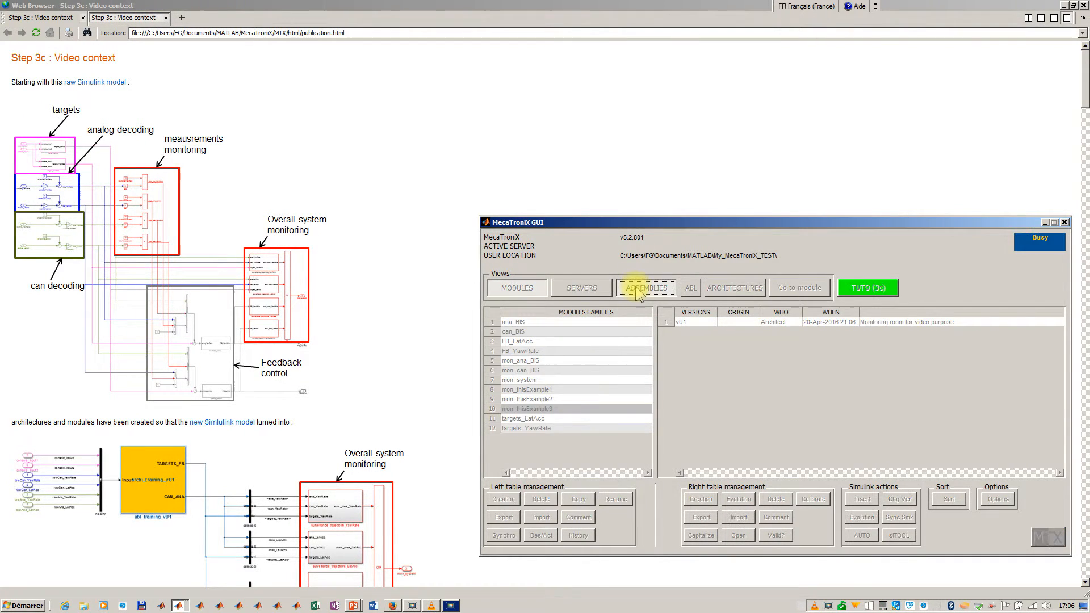
{"action": "left_click", "coordinate": [604, 326]}
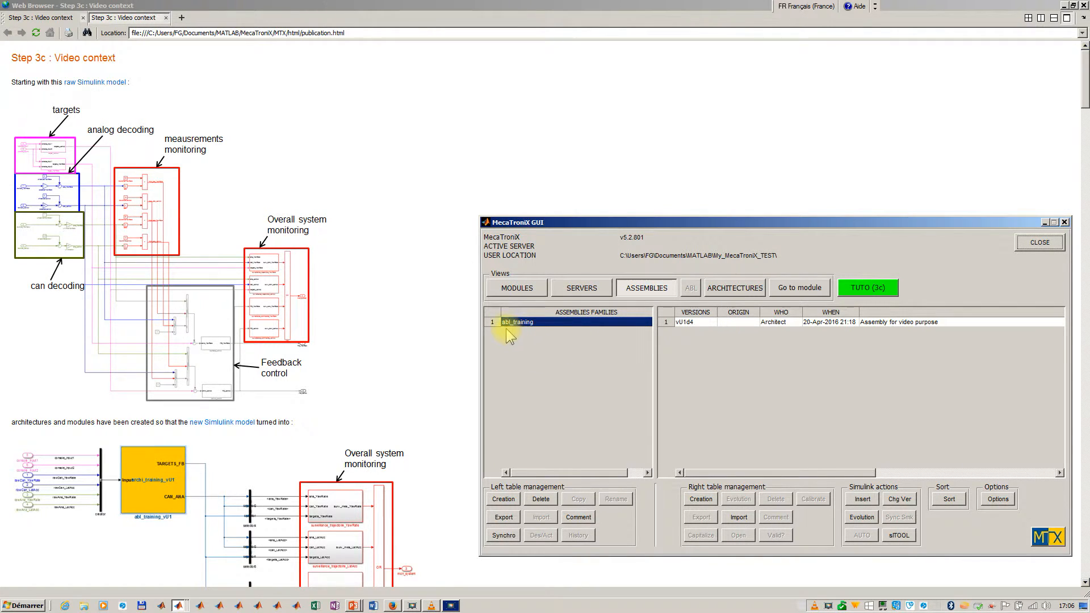
{"action": "left_click", "coordinate": [685, 323]}
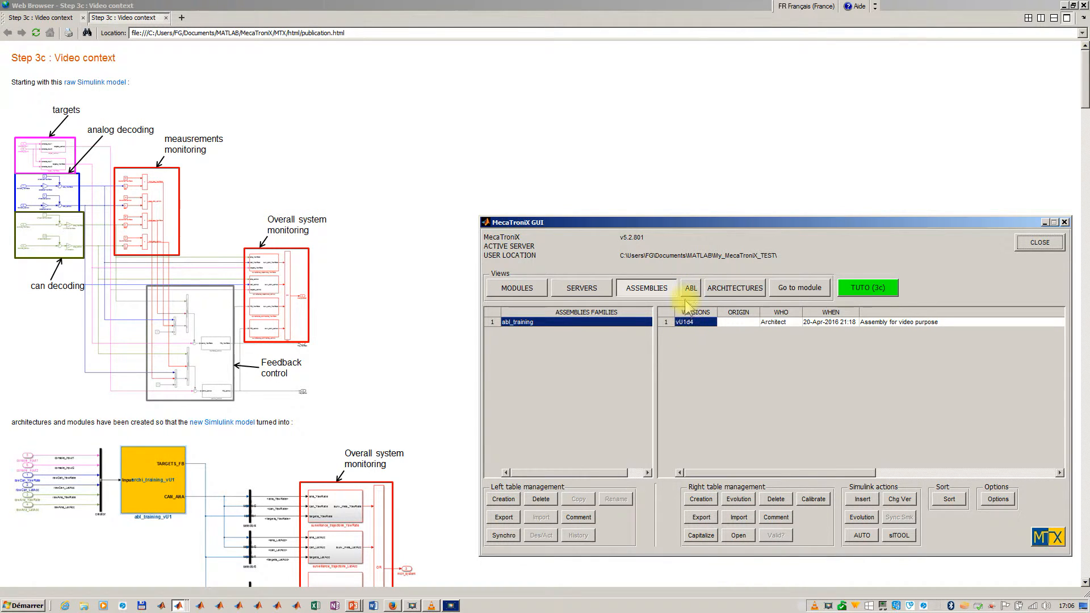
{"action": "left_click", "coordinate": [690, 291]}
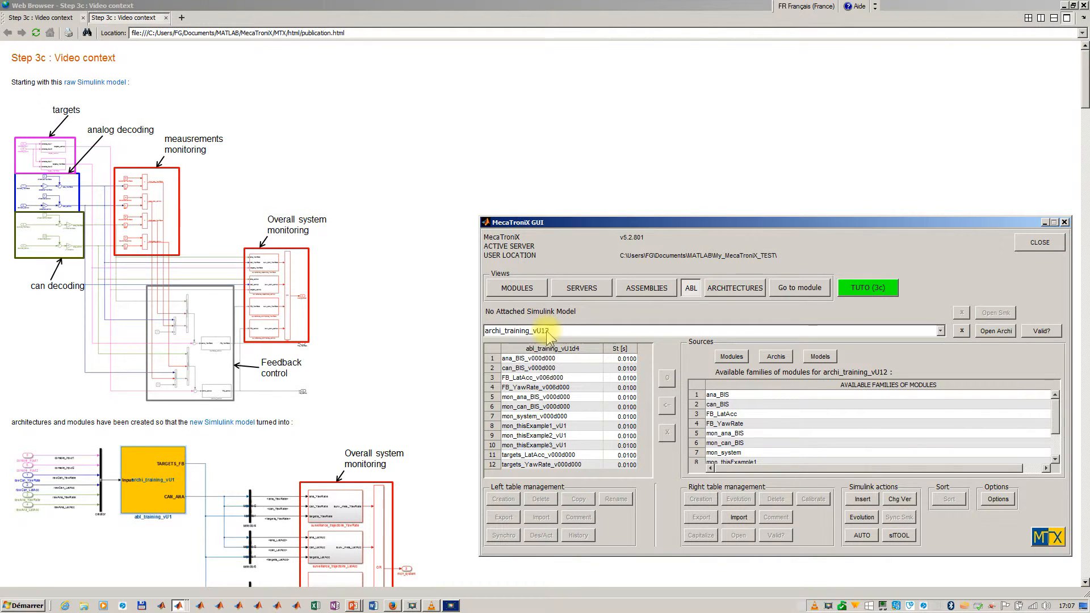
- Open the attached architecture archi_training_vU12 and examine the CAN room inside its MEASUREMENTS subsystem
{"action": "left_click", "coordinate": [988, 332]}
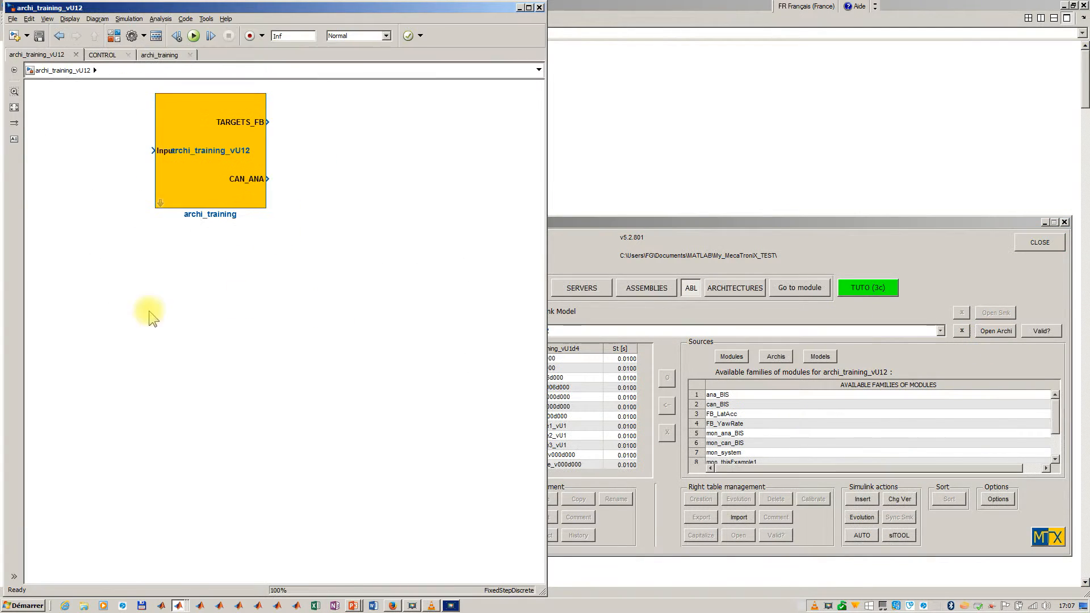
{"action": "left_click", "coordinate": [160, 204]}
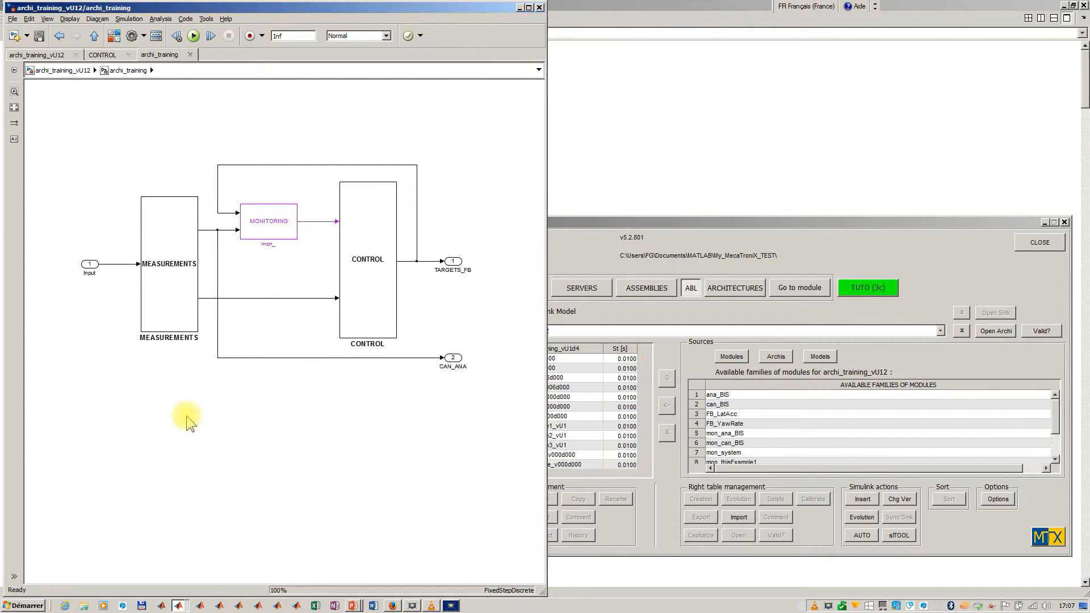
{"action": "left_click", "coordinate": [172, 319]}
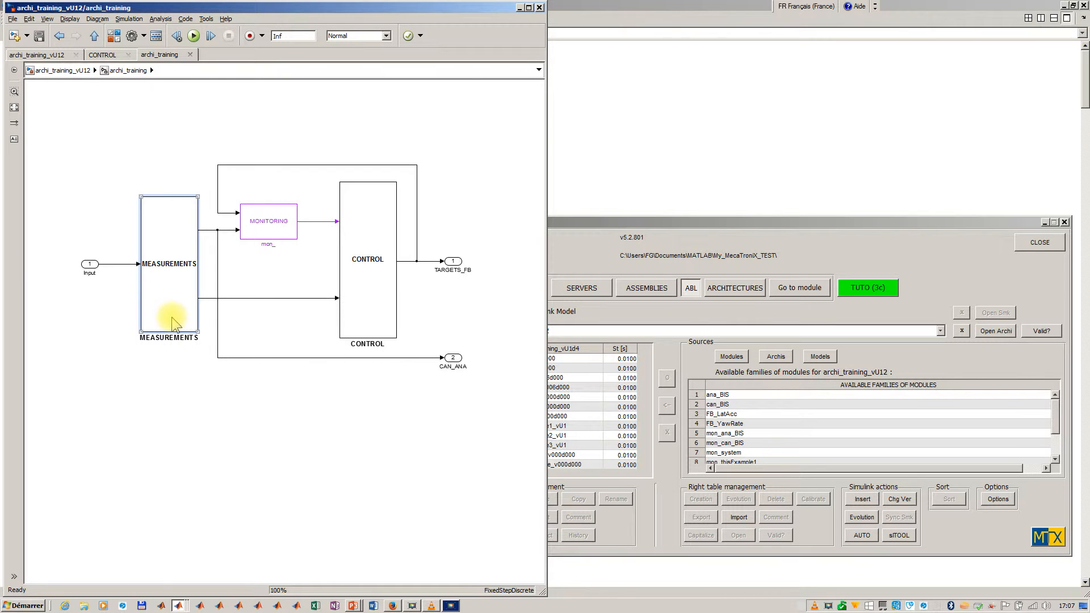
{"action": "double_click", "coordinate": [172, 317]}
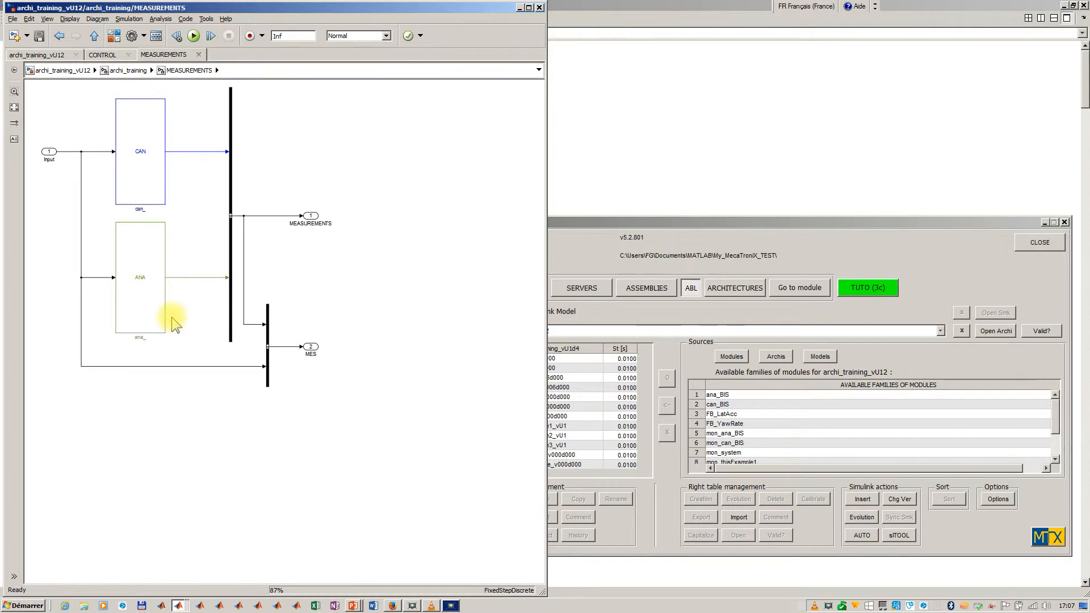
{"action": "left_click", "coordinate": [144, 179]}
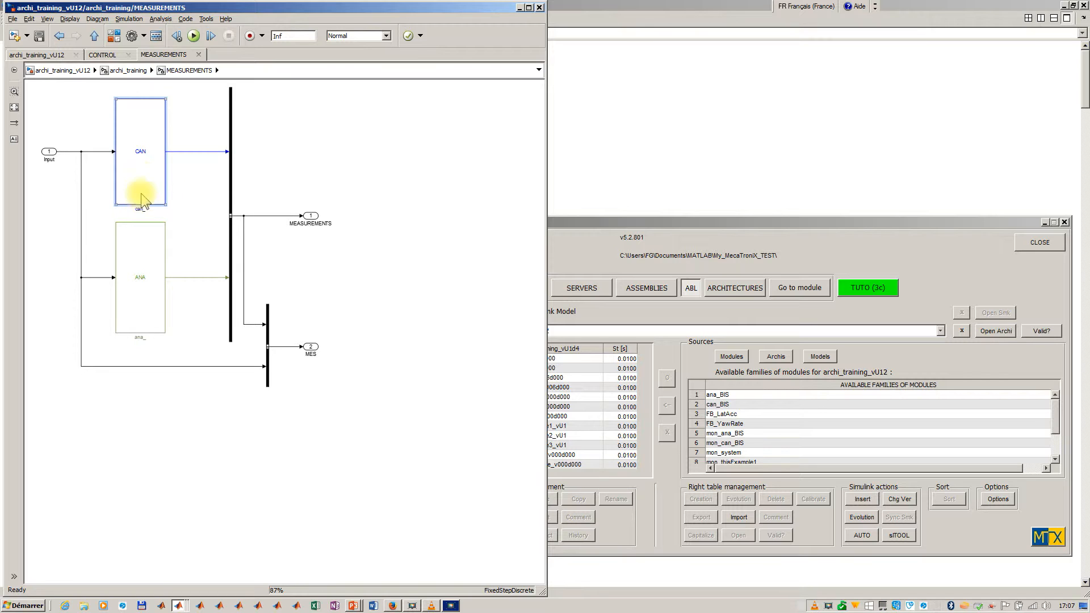
- Look inside the ANA and CAN rooms of the MEASUREMENTS subsystem and return to the archi_training level
{"action": "double_click", "coordinate": [141, 282]}
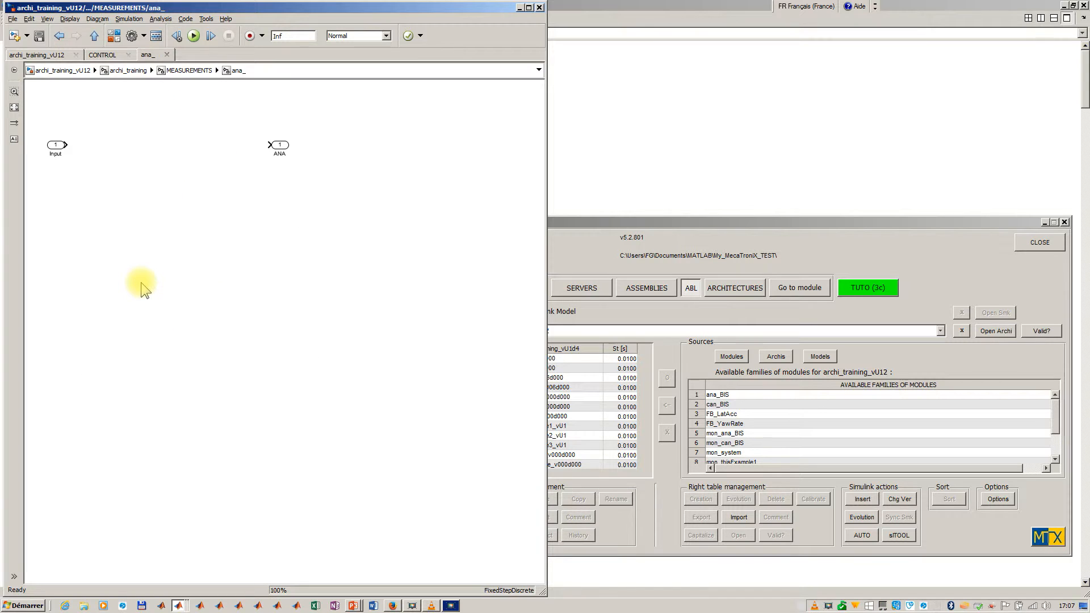
{"action": "key", "text": "Escape"}
{"action": "double_click", "coordinate": [135, 176]}
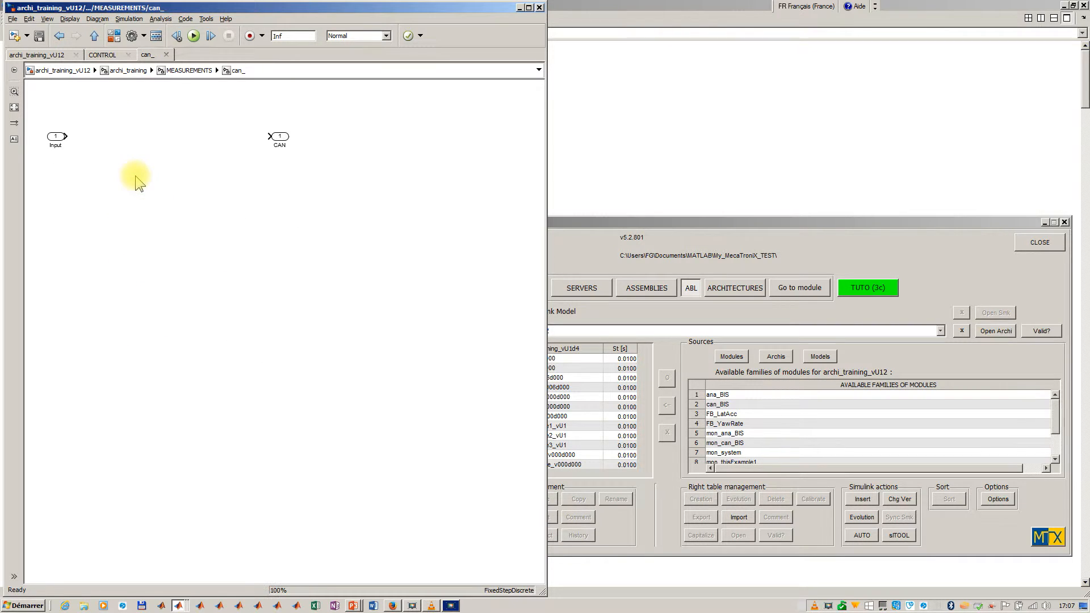
{"action": "key", "text": "Escape"}
{"action": "key", "text": "Escape"}
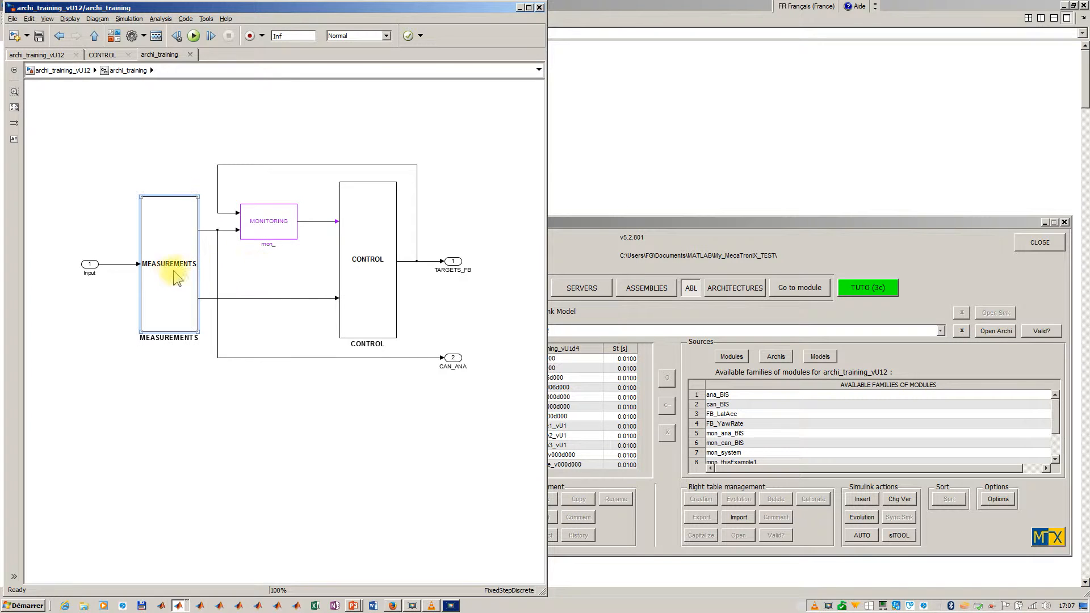
- Open the CONTROL subsystem of the architecture and examine its TARGETS and CLOSED LOOPS rooms
{"action": "left_click", "coordinate": [375, 272]}
{"action": "double_click", "coordinate": [353, 294]}
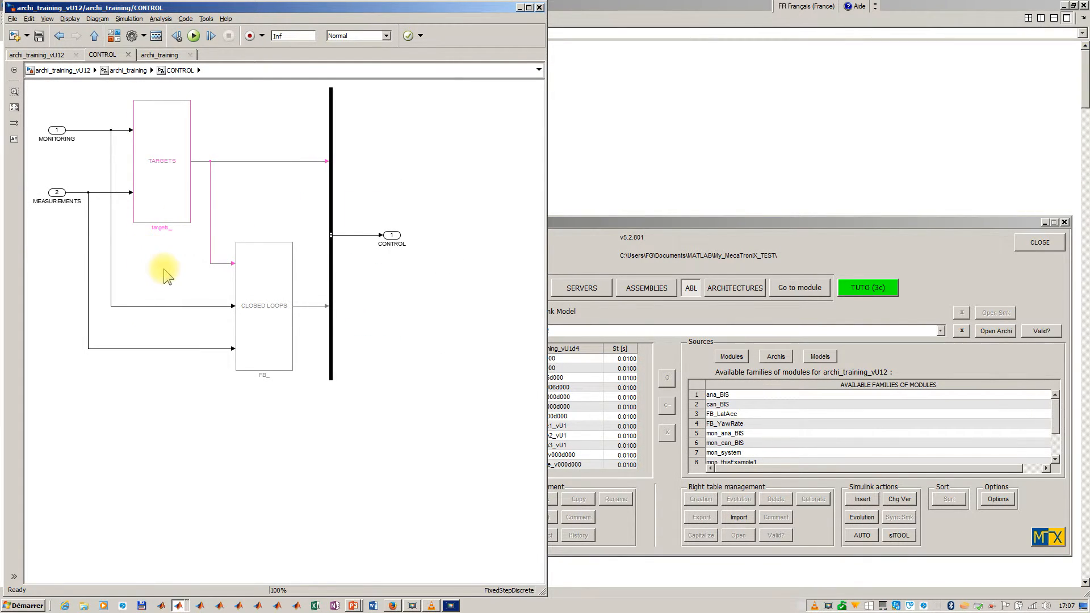
{"action": "left_click", "coordinate": [154, 217]}
{"action": "left_click", "coordinate": [259, 345]}
- In the MecaTroniX GUI, highlight the two targets_ modules and the two FB_ modules listed in abl_training_vU1d4
{"action": "left_click", "coordinate": [575, 260]}
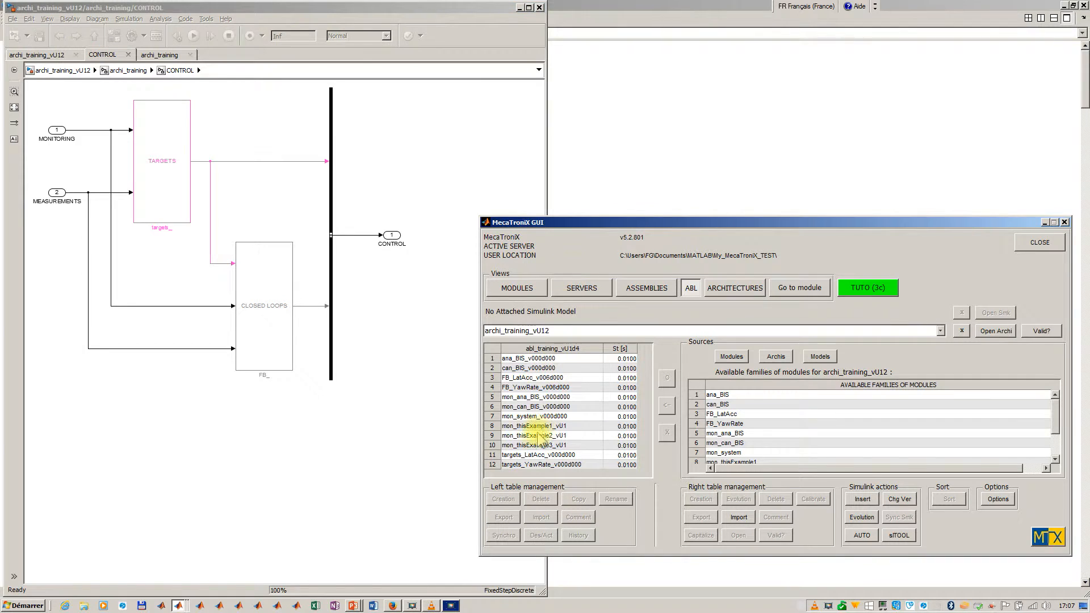
{"action": "left_click", "coordinate": [511, 455]}
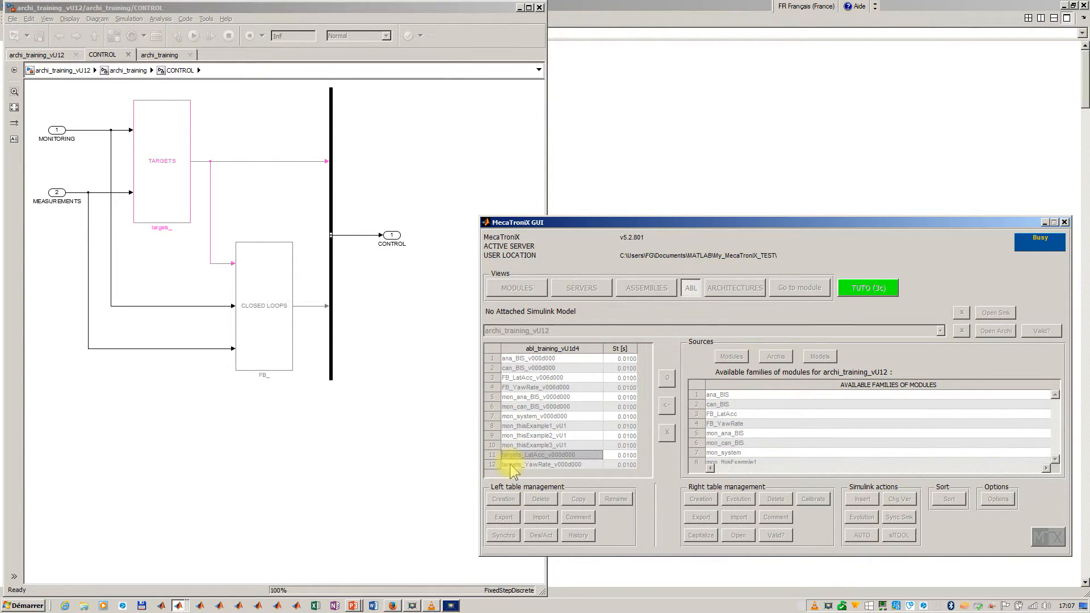
{"action": "left_click", "coordinate": [512, 465], "text": "ctrl"}
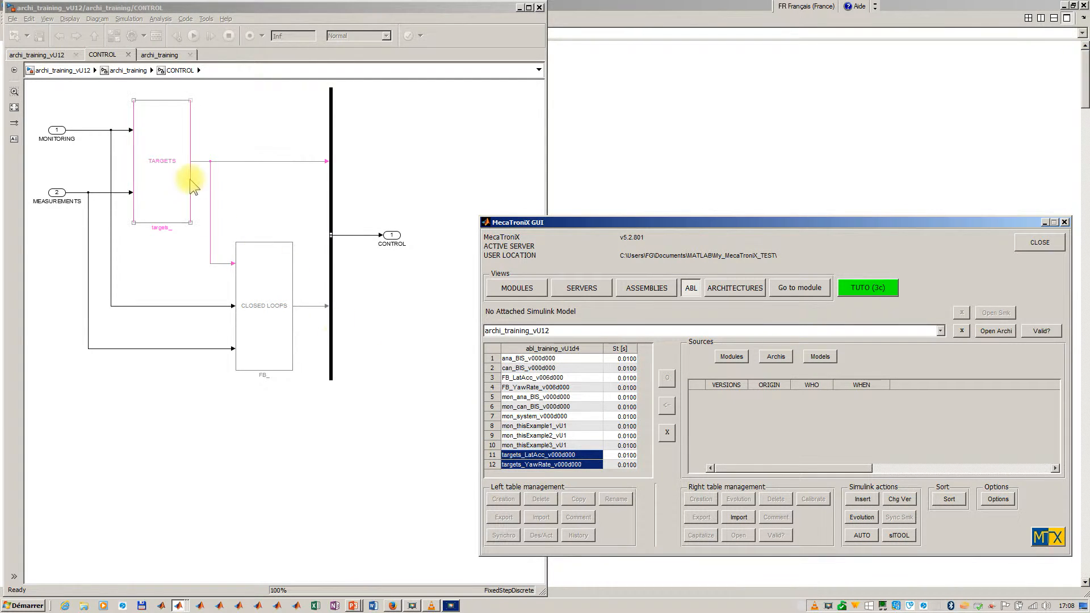
{"action": "left_click", "coordinate": [507, 378]}
{"action": "left_click_drag", "start_coordinate": [507, 381], "coordinate": [509, 389]}
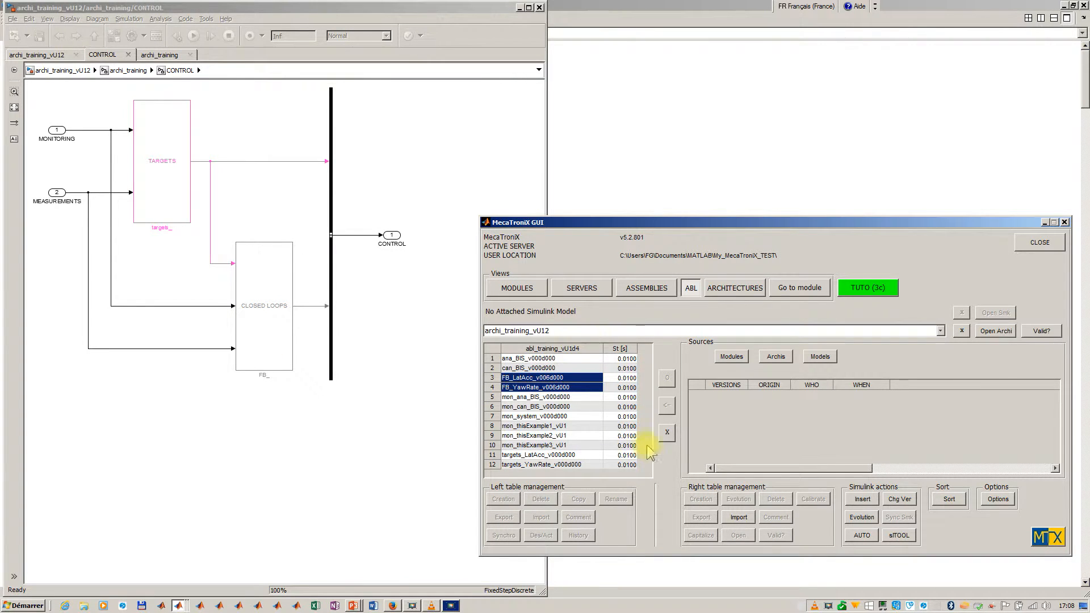
- Automatically assemble abl_training_vU1d4 on archi_training_vU12, review the calibration entries in the assembly report and close it
{"action": "left_click", "coordinate": [853, 537]}
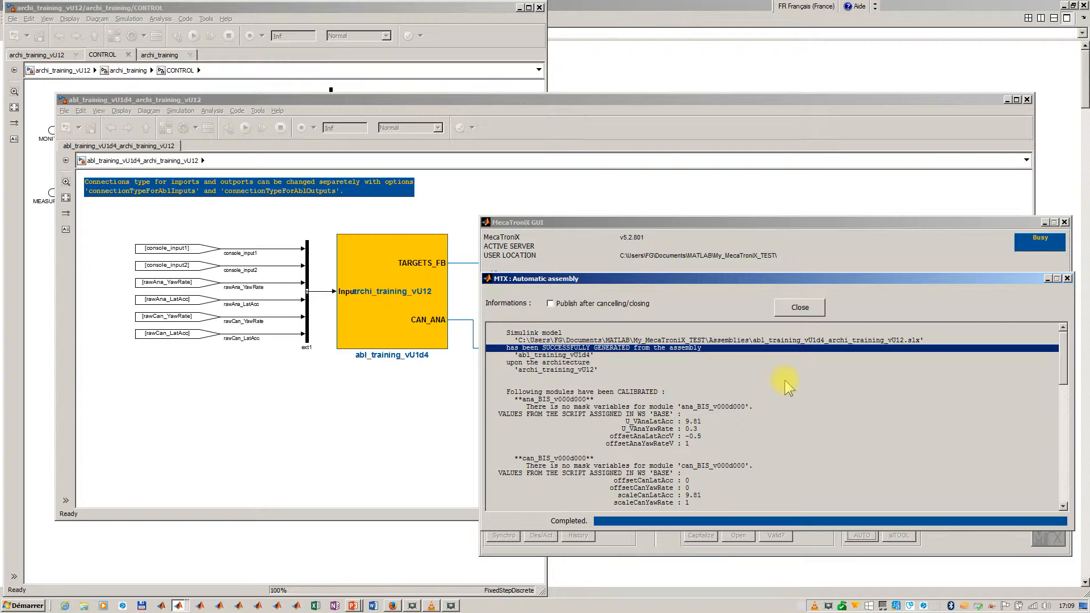
{"action": "left_click", "coordinate": [607, 400]}
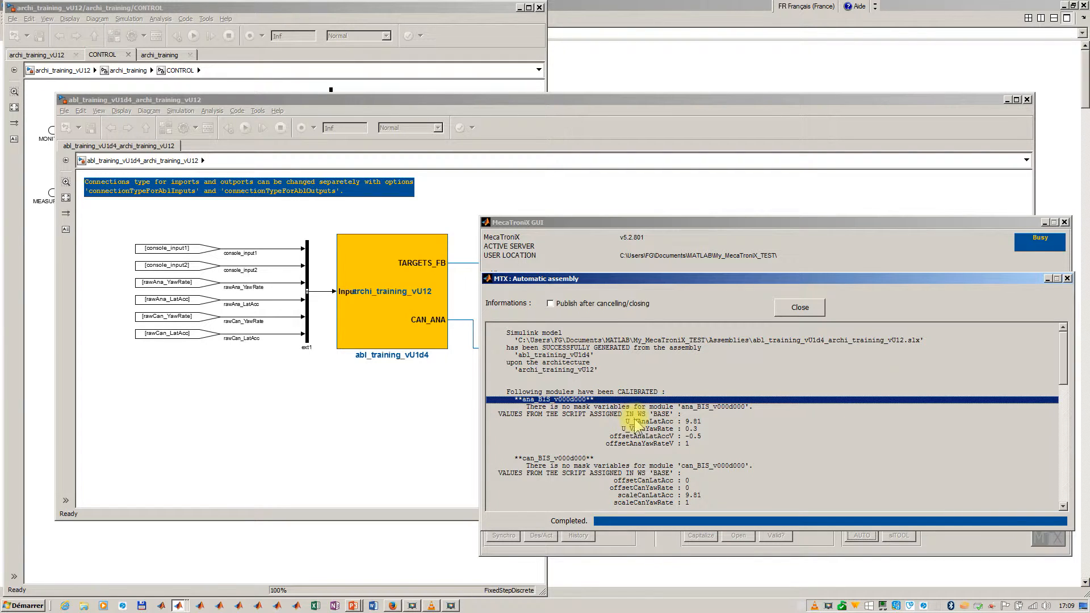
{"action": "left_click", "coordinate": [572, 460]}
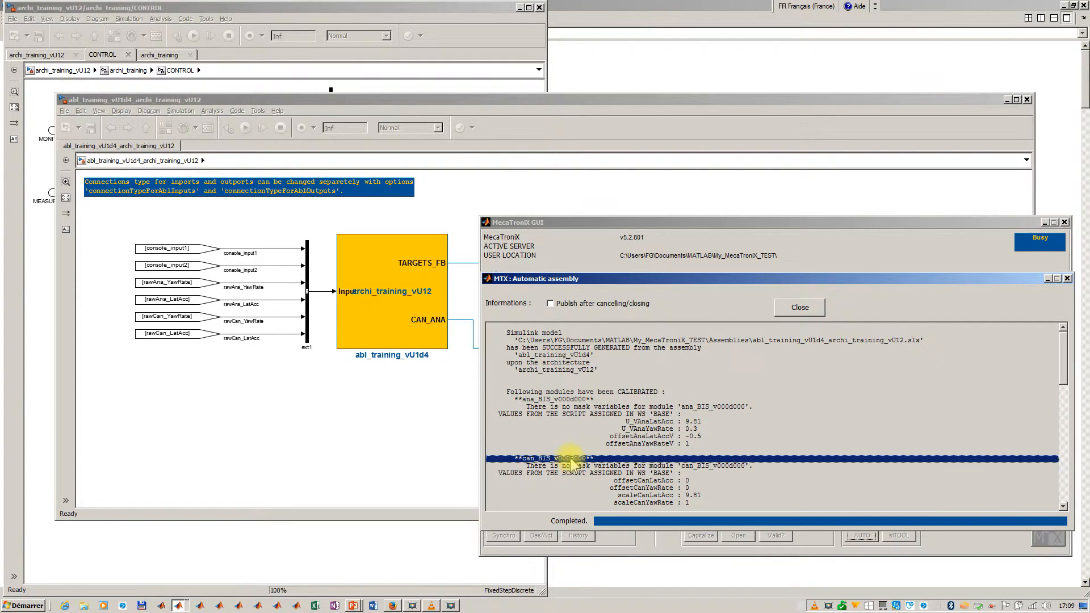
{"action": "left_click", "coordinate": [636, 481]}
{"action": "scroll", "coordinate": [824, 392], "scroll_direction": "down", "scroll_amount": 4}
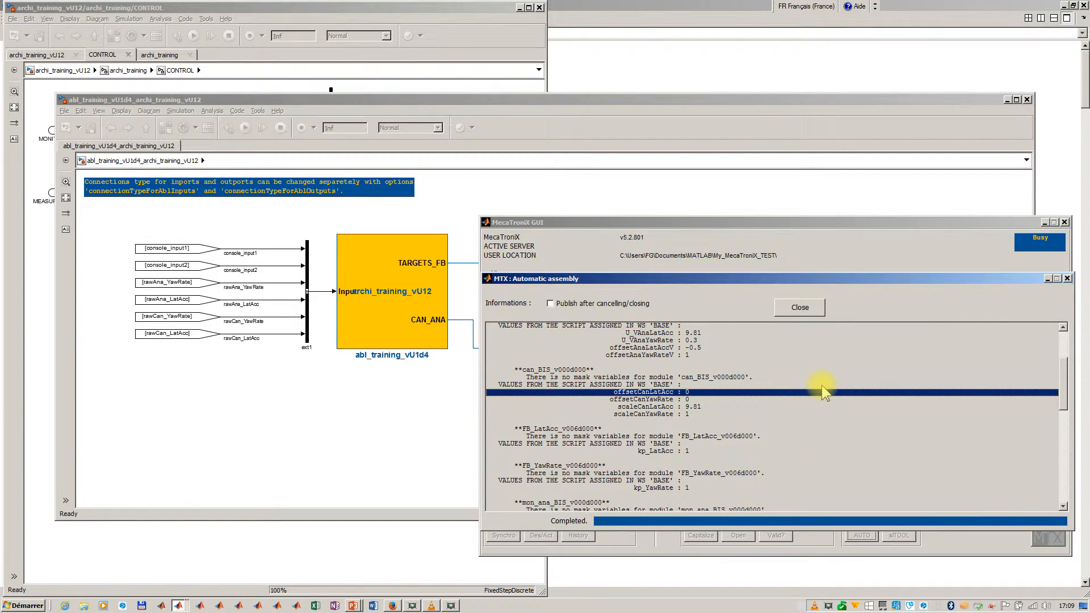
{"action": "left_click", "coordinate": [800, 310]}
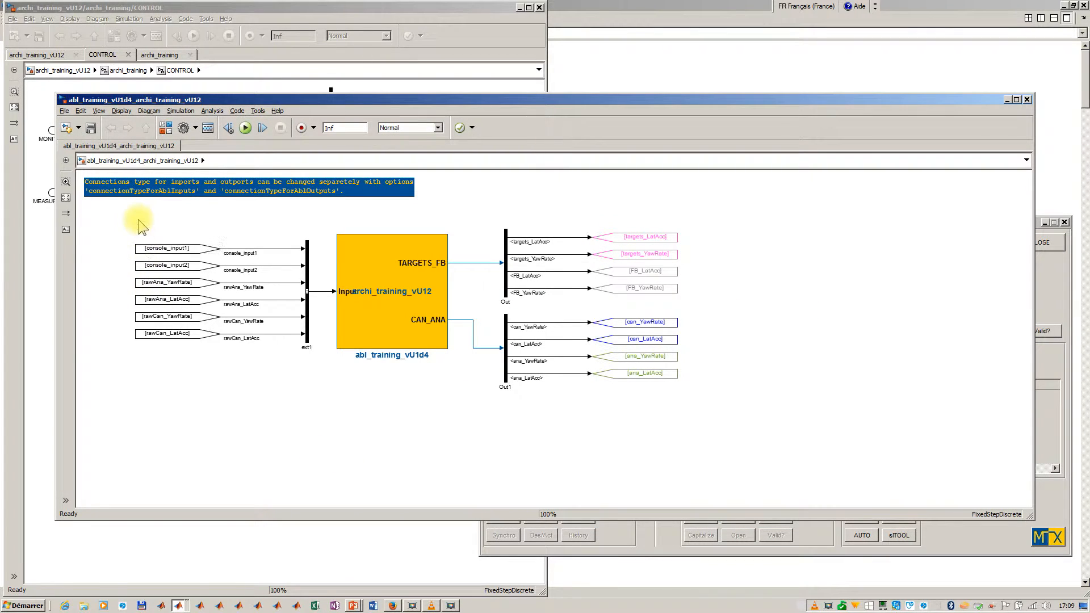
- Examine the generated model's input and output connections, open its abl_training_vU1d4 block and maximize the model window
{"action": "left_click_drag", "start_coordinate": [138, 220], "coordinate": [346, 393]}
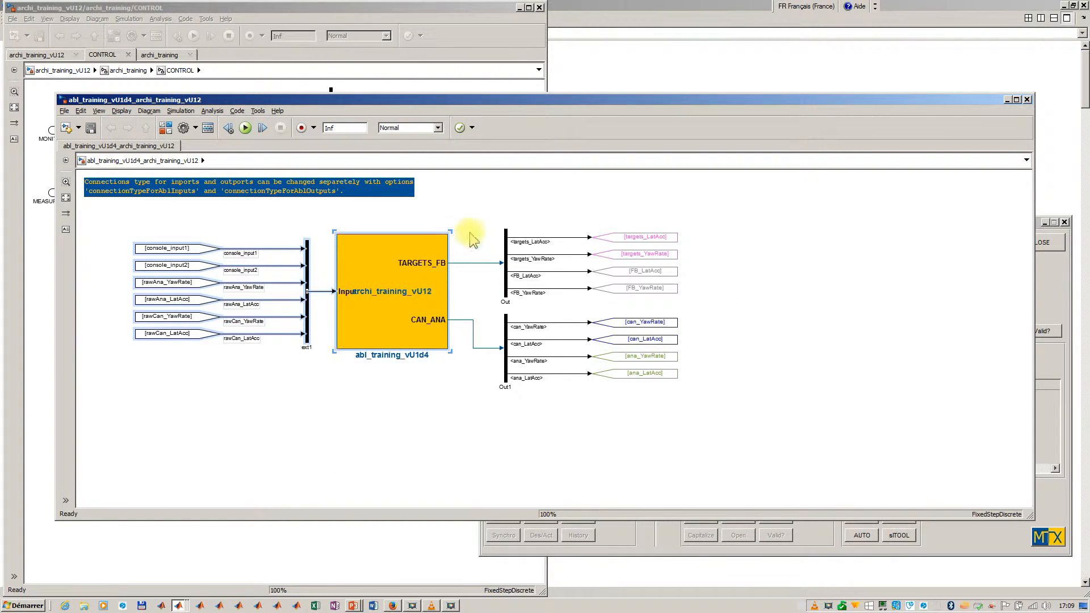
{"action": "left_click_drag", "start_coordinate": [491, 191], "coordinate": [710, 402]}
{"action": "left_click", "coordinate": [667, 401]}
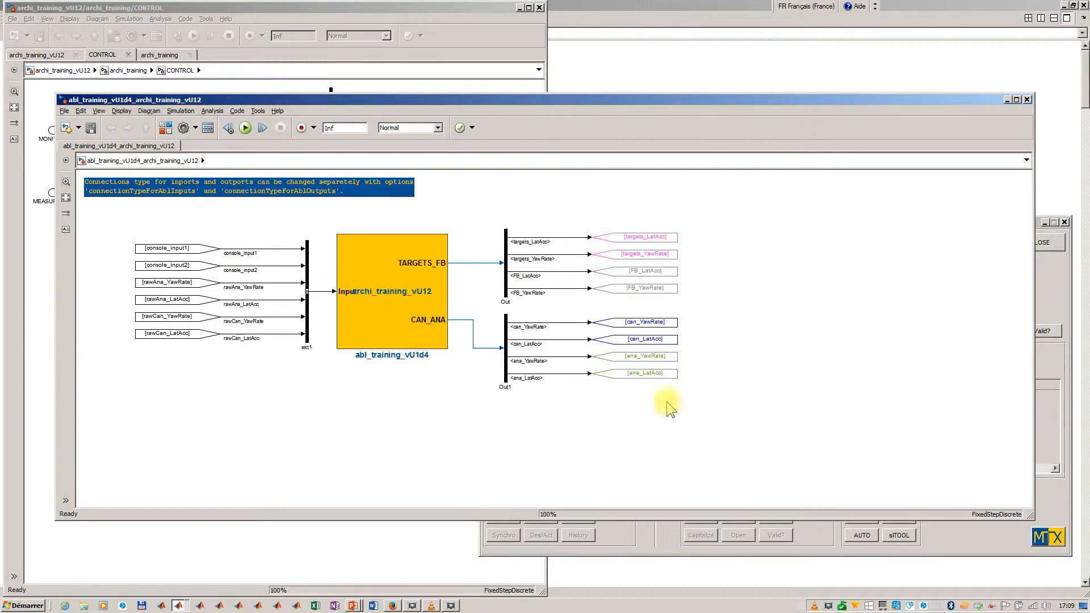
{"action": "double_click", "coordinate": [377, 305]}
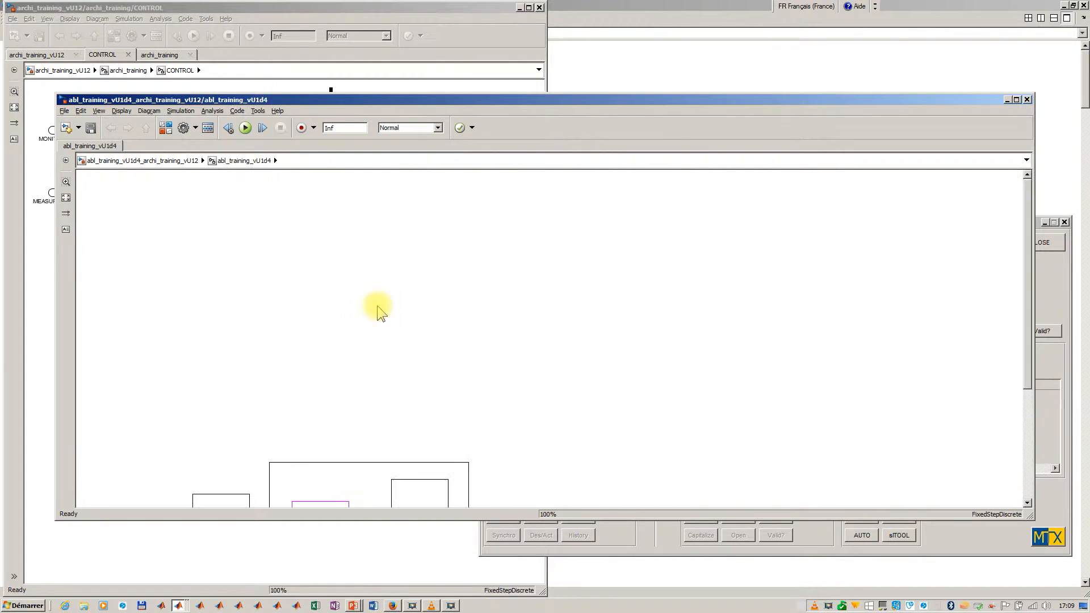
{"action": "double_click", "coordinate": [644, 101]}
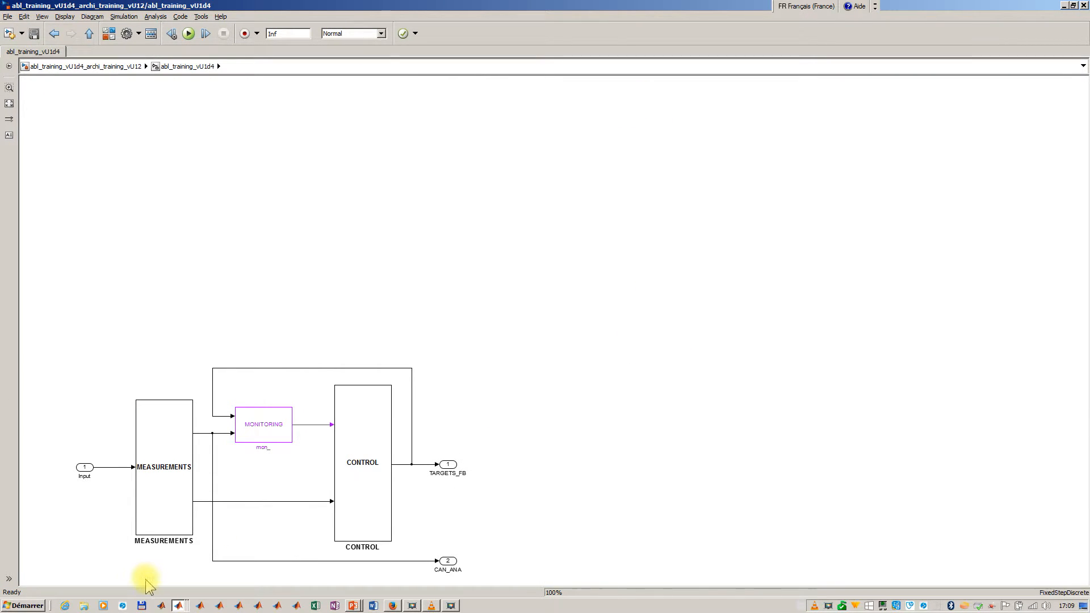
- Examine the ana_BIS_v000d000 module and its connections in the ANA room of MEASUREMENTS, and return to the abl_training_vU1d4 level
{"action": "double_click", "coordinate": [161, 445]}
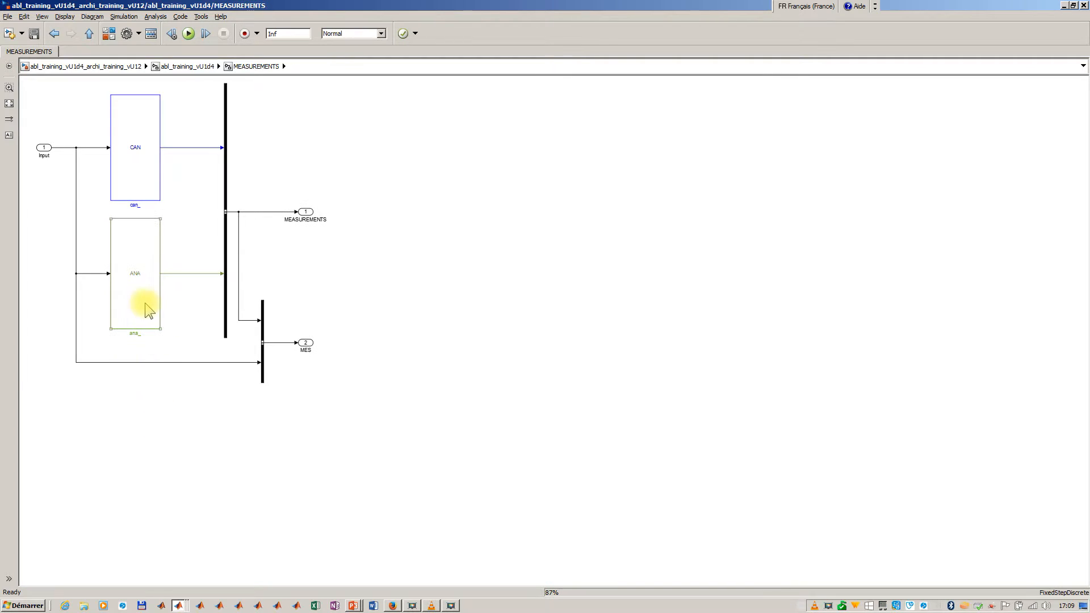
{"action": "left_click", "coordinate": [144, 302]}
{"action": "double_click", "coordinate": [145, 302]}
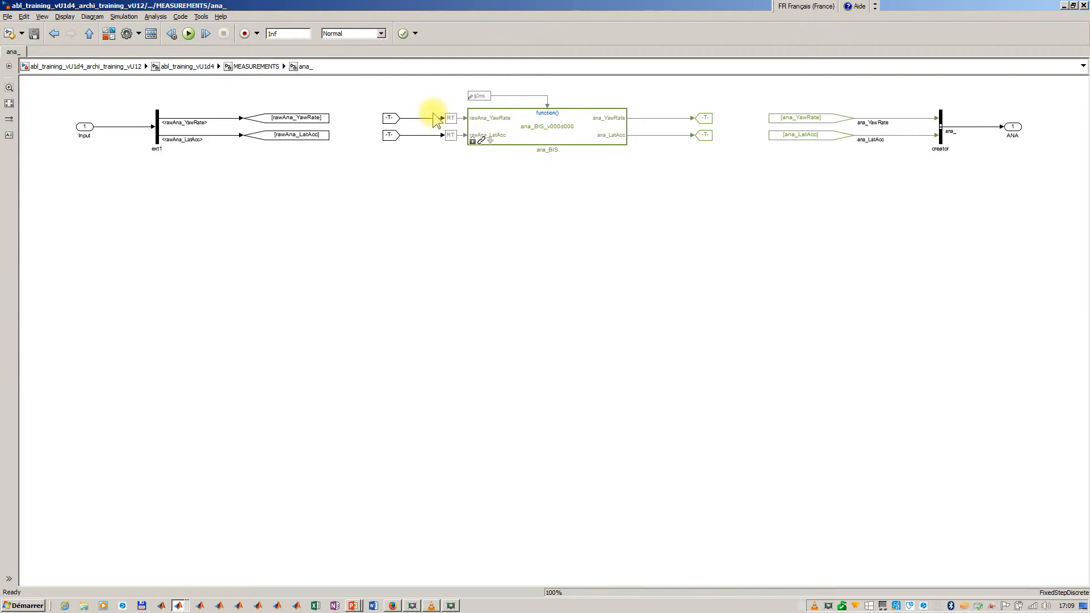
{"action": "left_click_drag", "start_coordinate": [373, 86], "coordinate": [697, 193]}
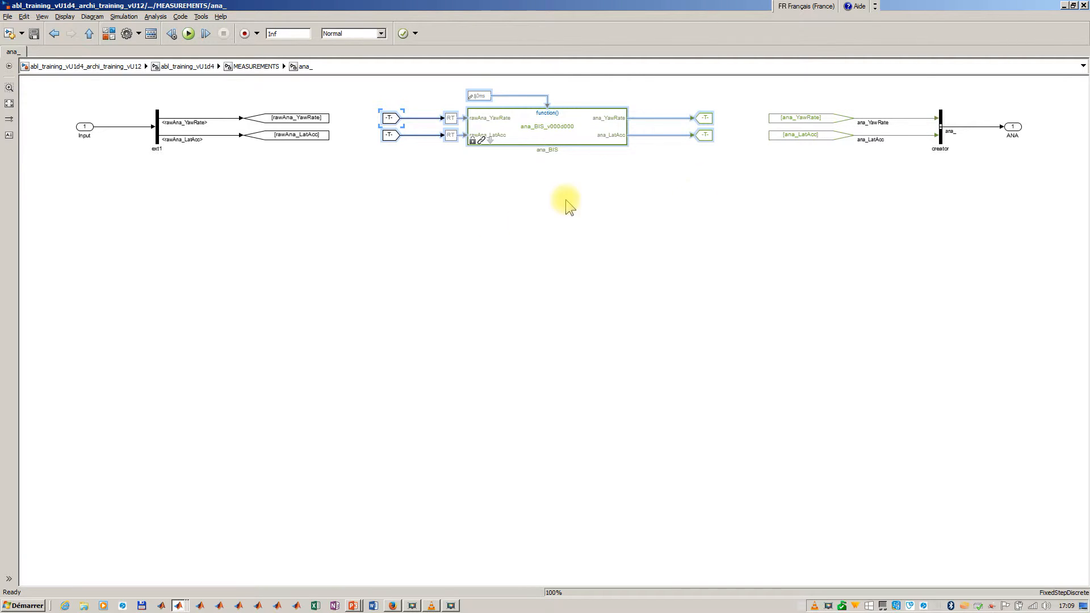
{"action": "left_click", "coordinate": [479, 239]}
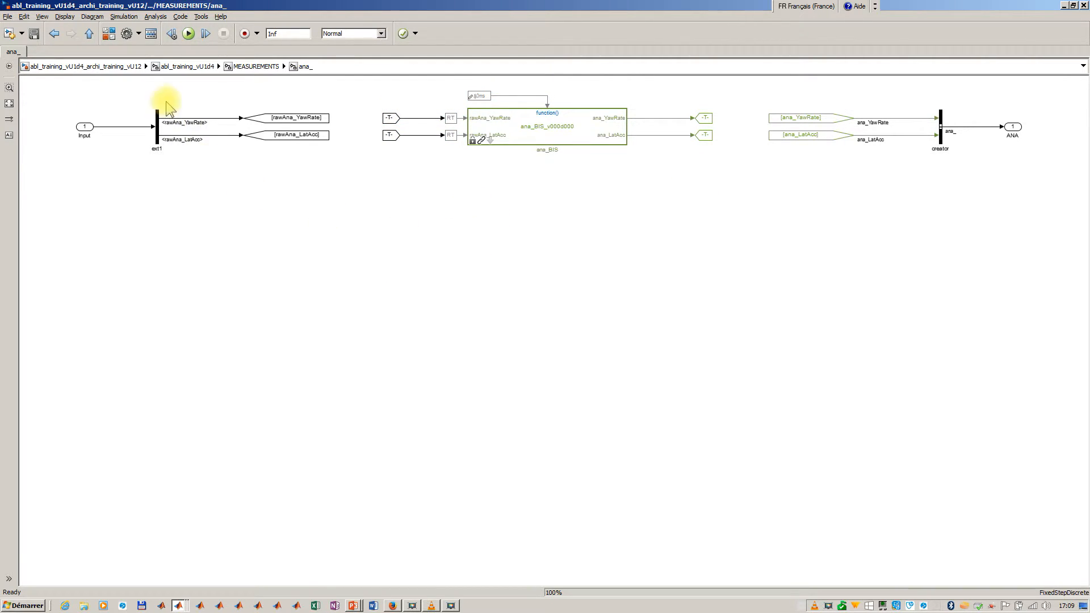
{"action": "key", "text": "Escape"}
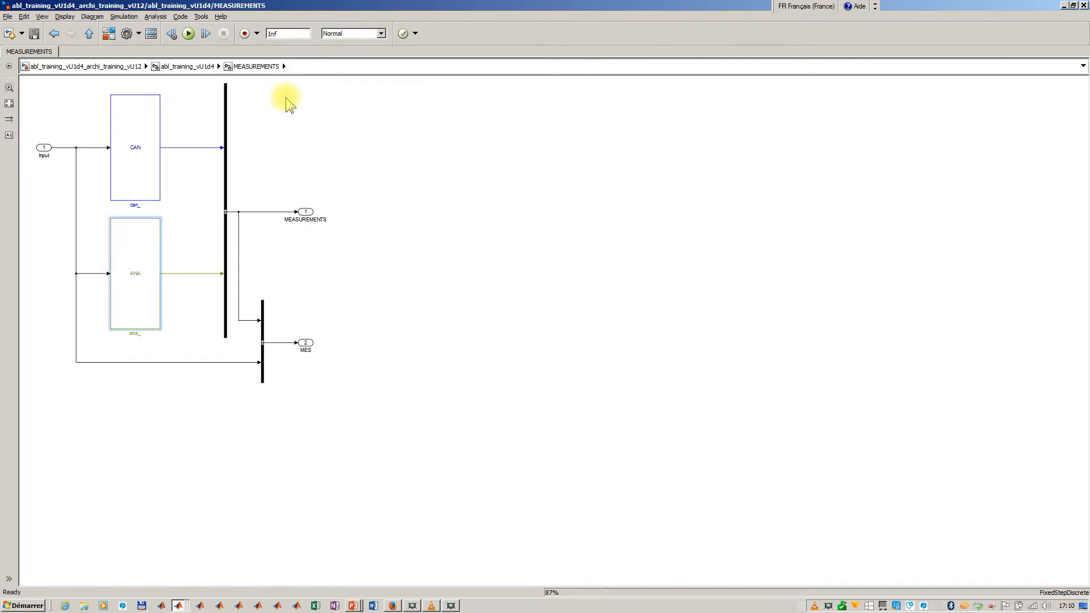
{"action": "key", "text": "Escape"}
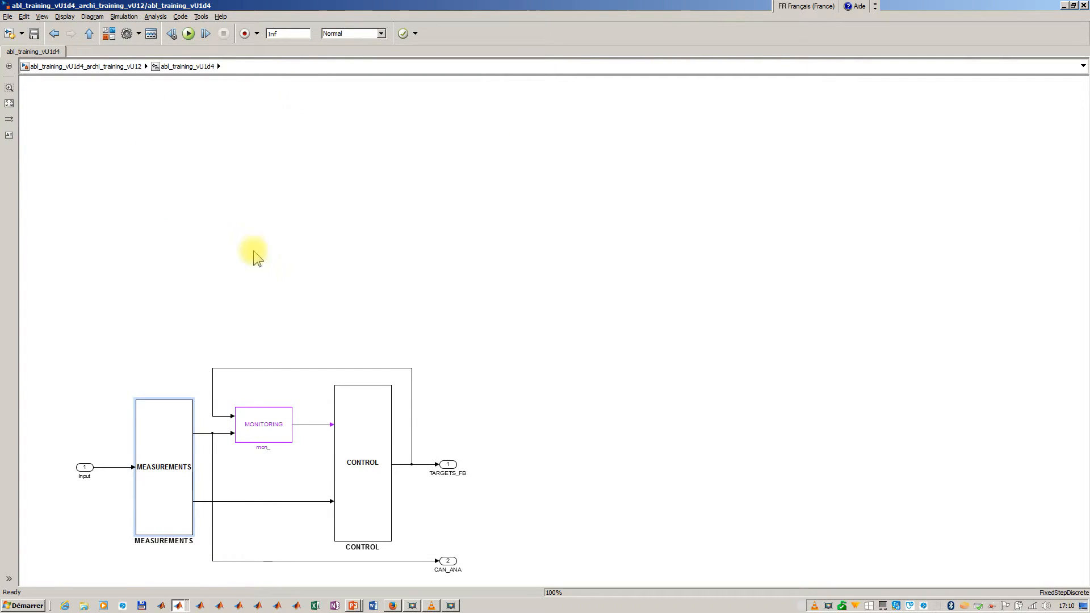
- Highlight the six mon_ modules of the assembly in the MecaTroniX GUI and open the MONITORING room of the generated model
{"action": "key", "text": "alt+Tab"}
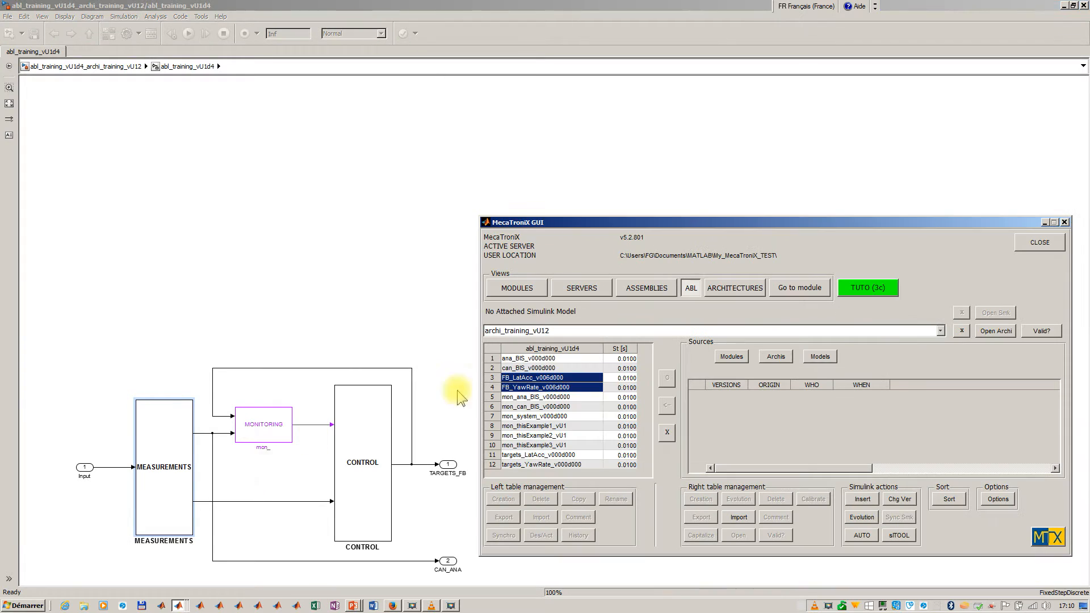
{"action": "left_click_drag", "start_coordinate": [541, 398], "coordinate": [541, 443]}
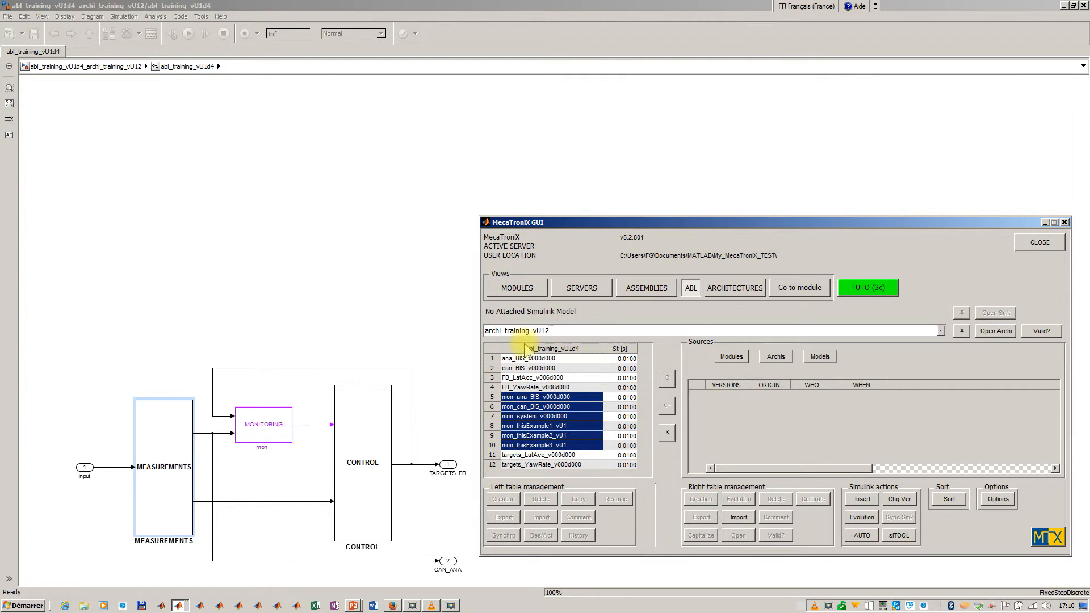
{"action": "double_click", "coordinate": [247, 422]}
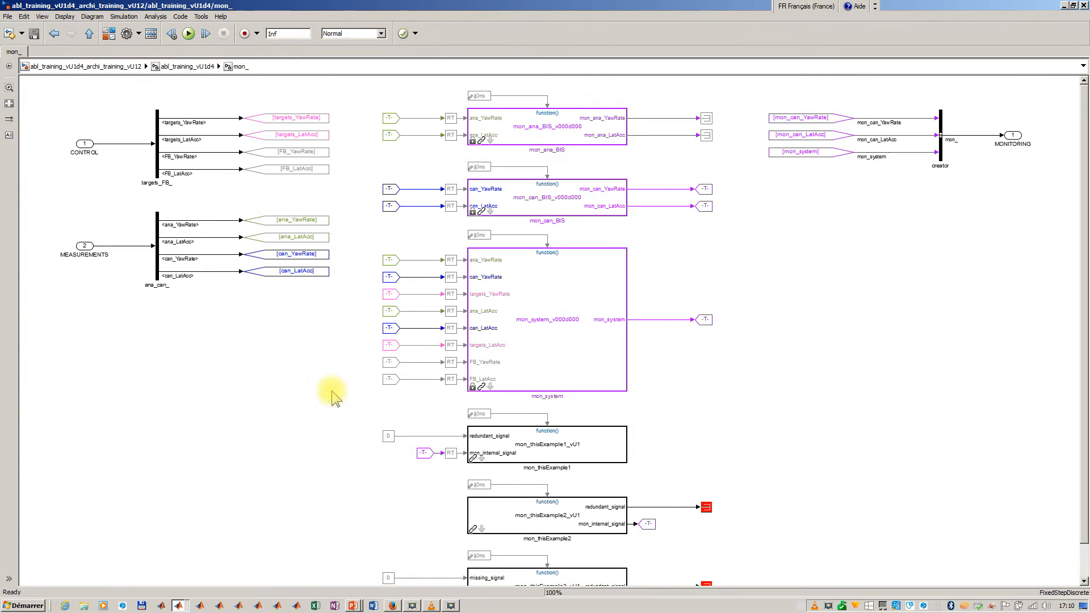
- Survey the modules placed in the MONITORING room and examine the terminators on the outputs of mon_ana_BIS
{"action": "scroll", "coordinate": [815, 256], "scroll_direction": "down", "scroll_amount": 1}
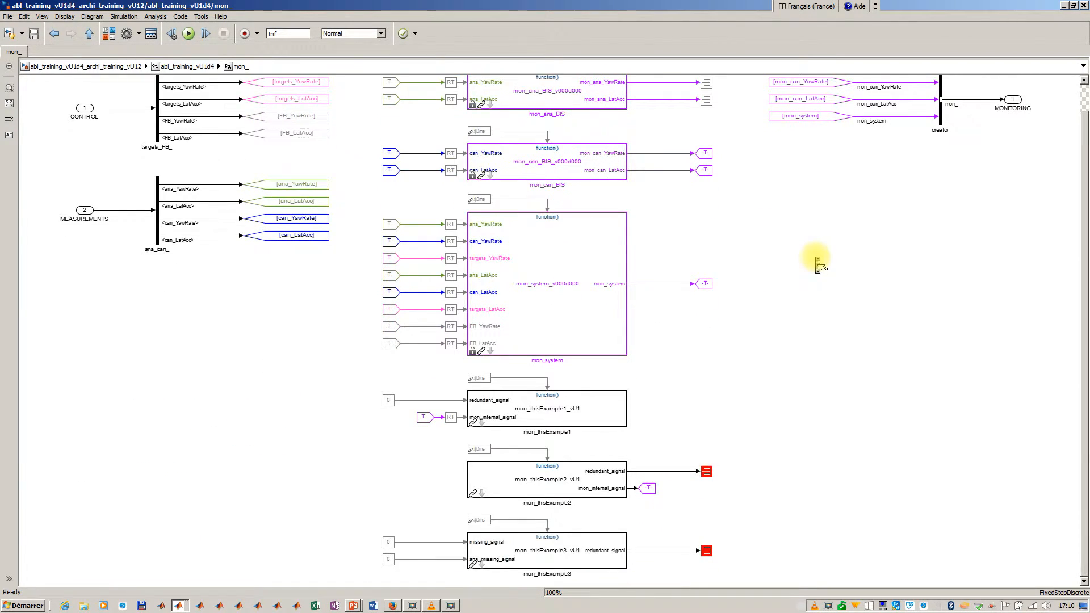
{"action": "scroll", "coordinate": [818, 264], "scroll_direction": "up", "scroll_amount": 1}
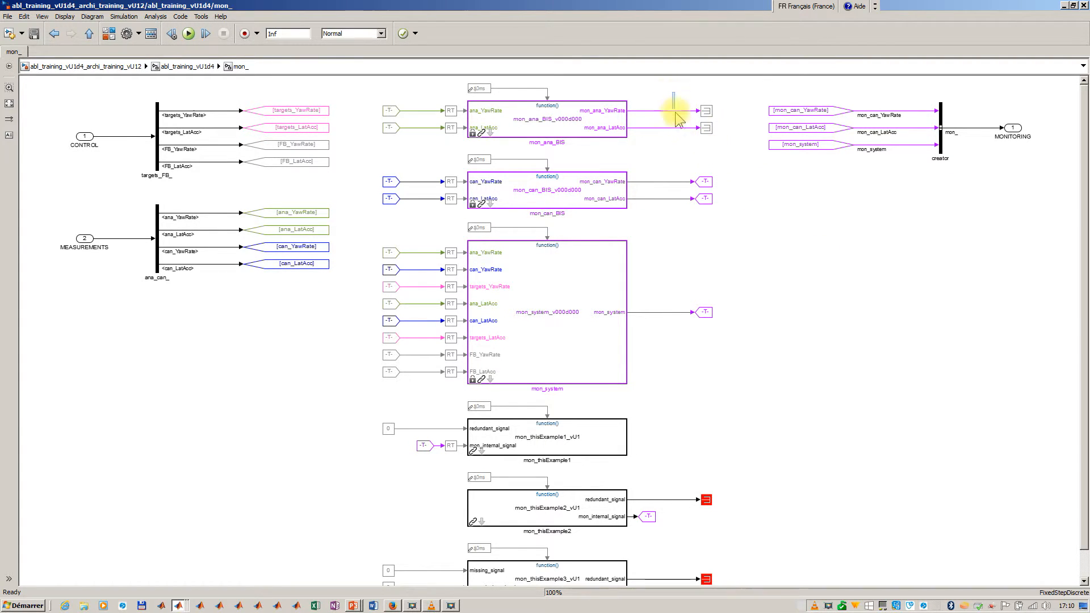
{"action": "left_click_drag", "start_coordinate": [677, 118], "coordinate": [714, 145]}
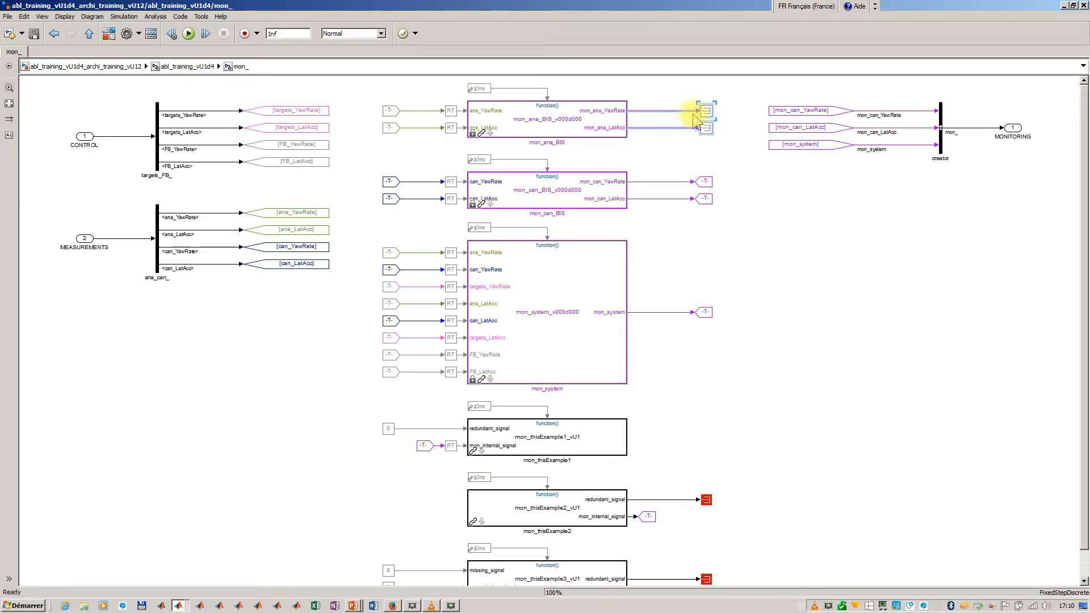
{"action": "left_click", "coordinate": [656, 91]}
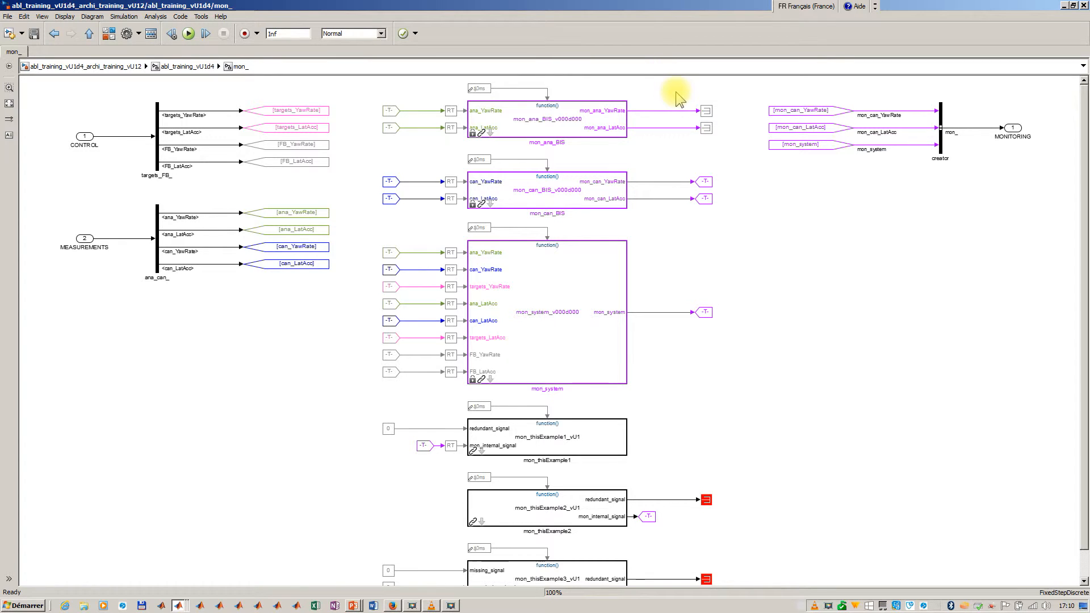
- Zoom in on mon_thisExample1, mon_thisExample2 and mon_thisExample3 and examine how their inputs and outputs are connected
{"action": "scroll", "coordinate": [747, 372], "scroll_direction": "down", "scroll_amount": 1}
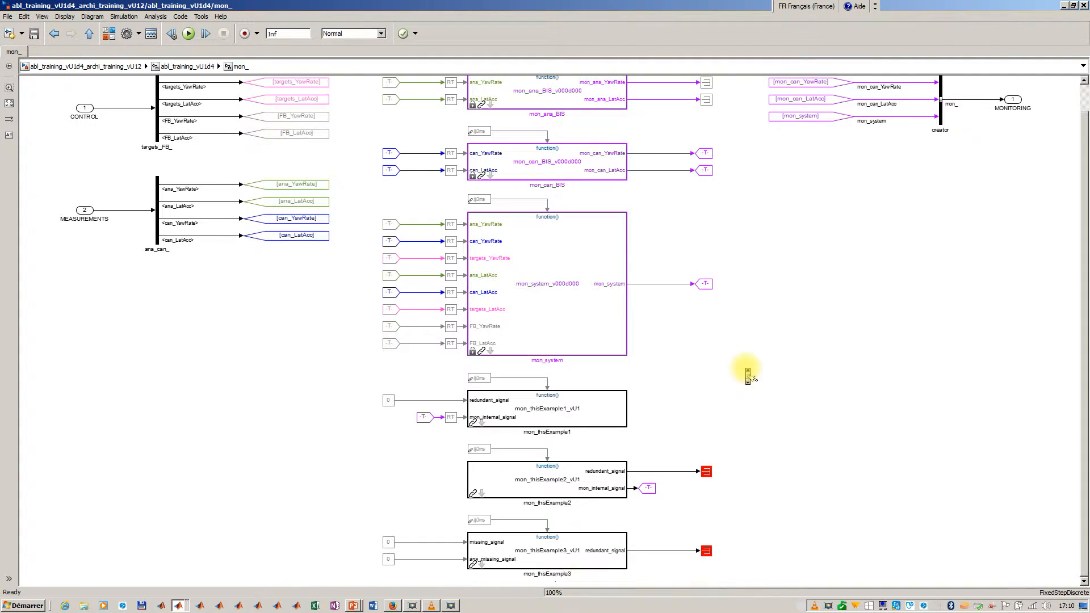
{"action": "left_click", "coordinate": [616, 492]}
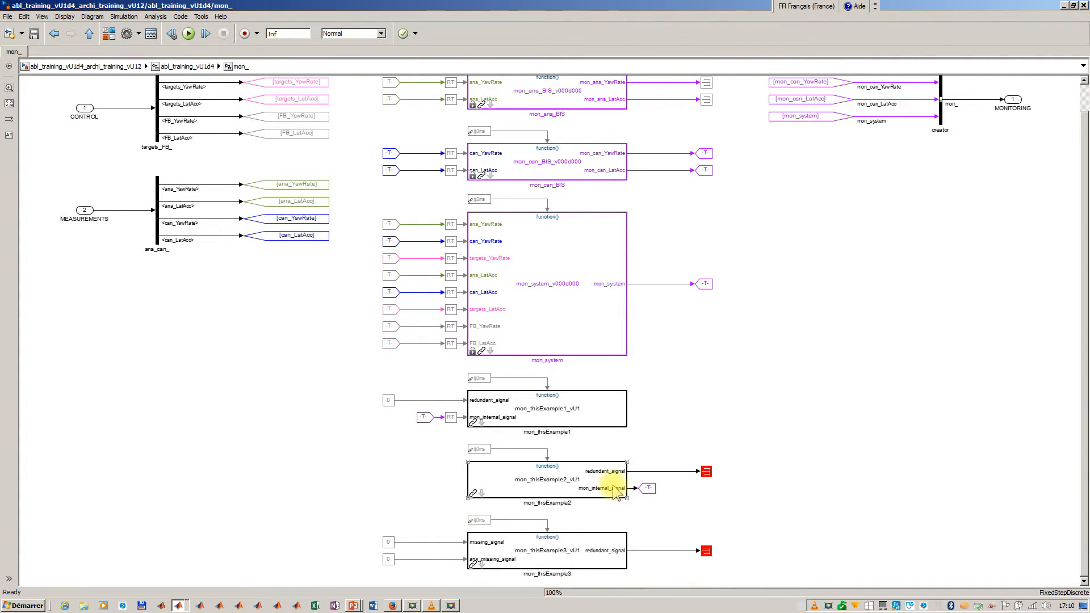
{"action": "key", "text": "ctrl+plus"}
{"action": "scroll", "coordinate": [843, 357], "scroll_direction": "down", "scroll_amount": 3}
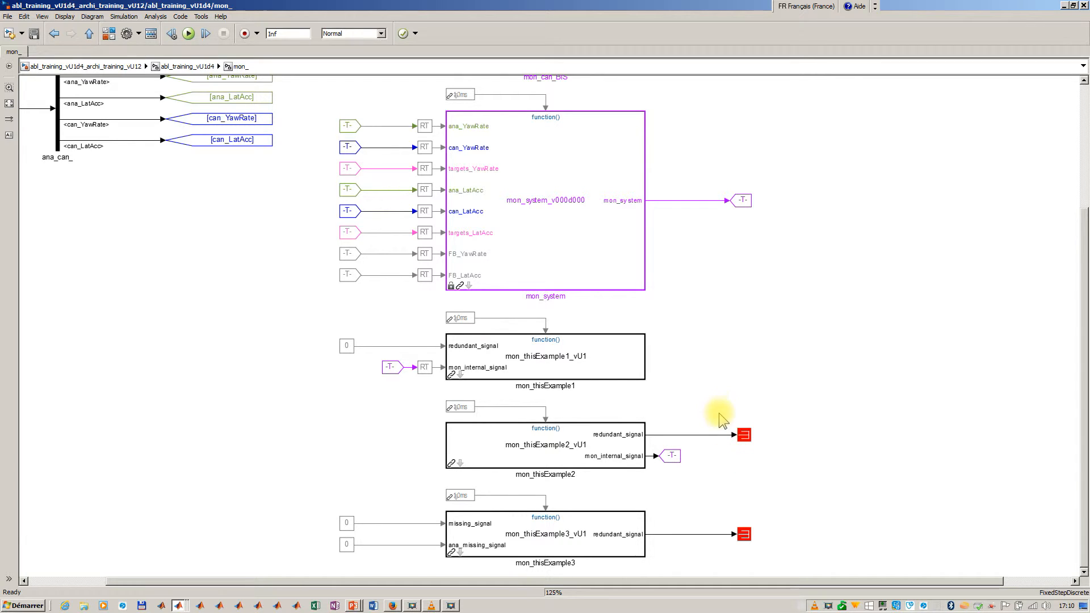
{"action": "left_click", "coordinate": [502, 377]}
{"action": "left_click", "coordinate": [313, 364]}
{"action": "left_click", "coordinate": [348, 349]}
{"action": "left_click", "coordinate": [335, 417]}
{"action": "left_click_drag", "start_coordinate": [316, 489], "coordinate": [467, 560]}
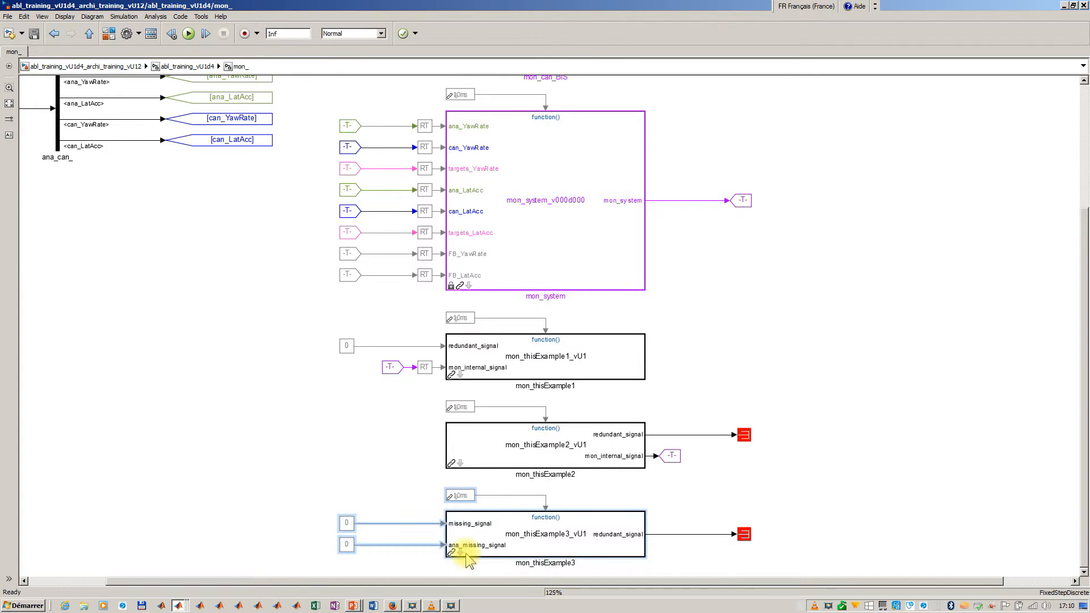
{"action": "left_click", "coordinate": [414, 556]}
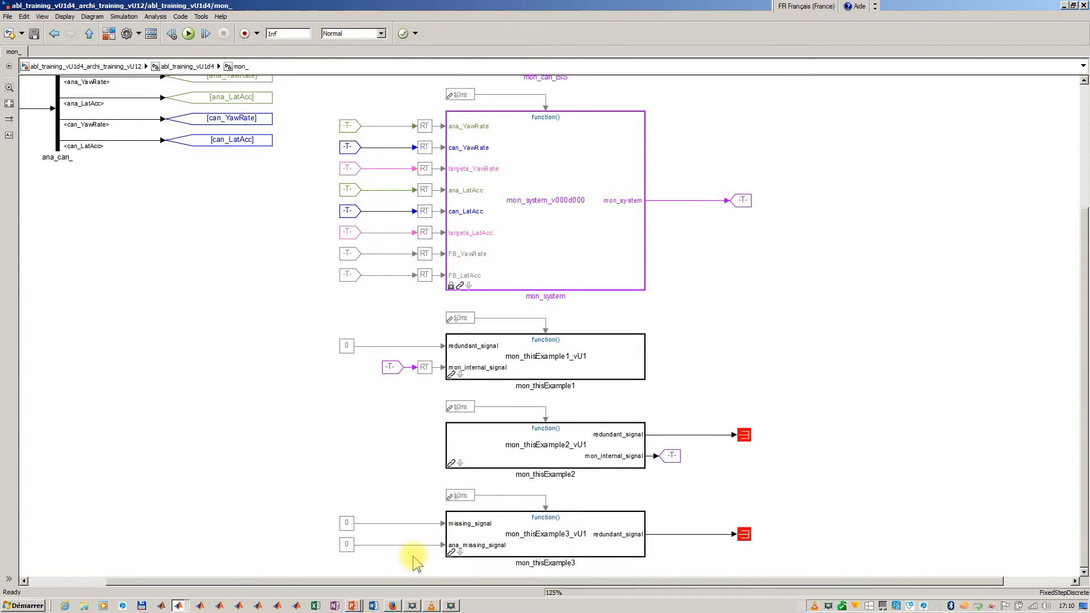
- Examine the ana_missing_signal input of mon_thisExample3 and the mon_internal_signal link from mon_thisExample2 to mon_thisExample1, and return to the abl_training_vU1d4 level
{"action": "left_click", "coordinate": [453, 545]}
{"action": "left_click", "coordinate": [425, 547]}
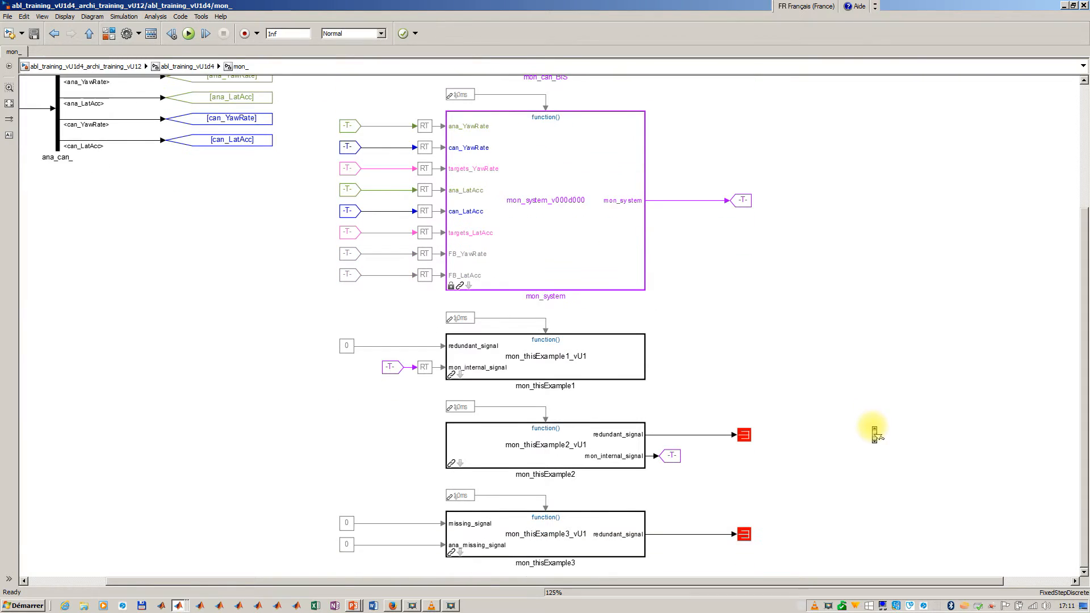
{"action": "left_click", "coordinate": [668, 459]}
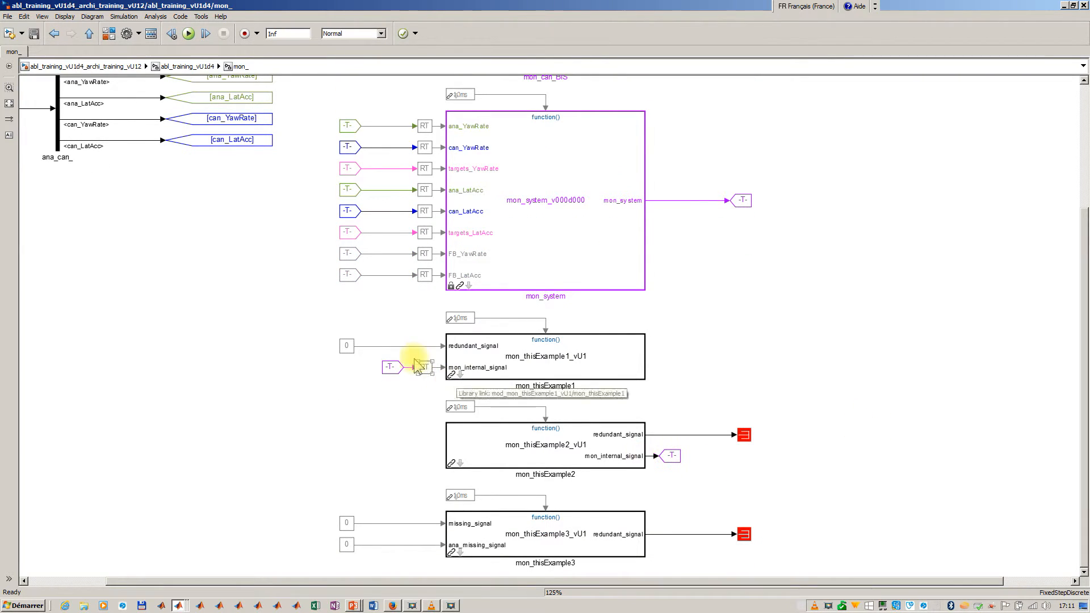
{"action": "left_click", "coordinate": [447, 370]}
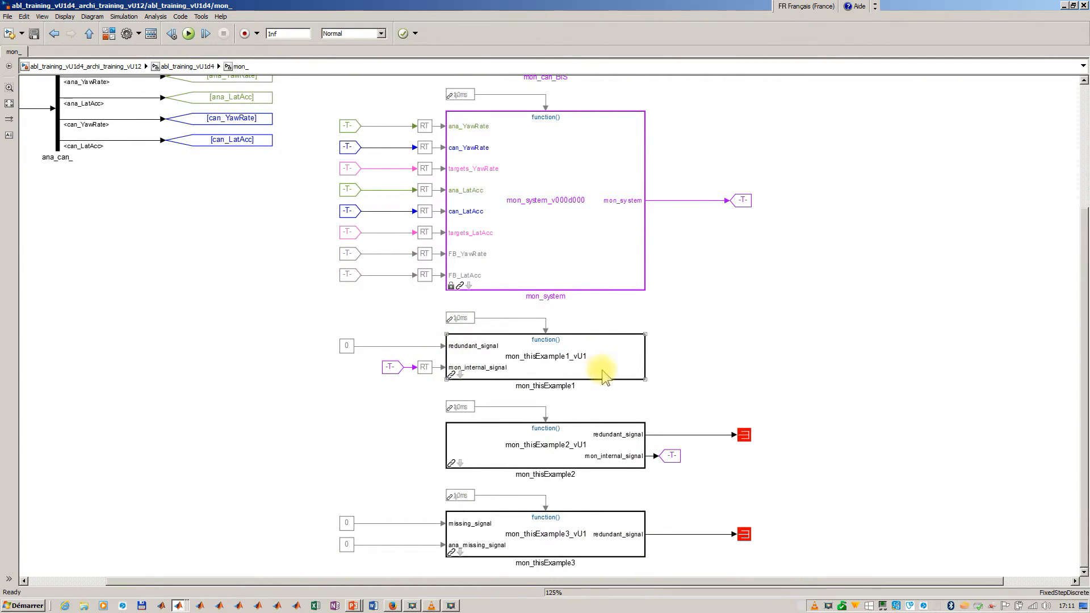
{"action": "left_click", "coordinate": [650, 472]}
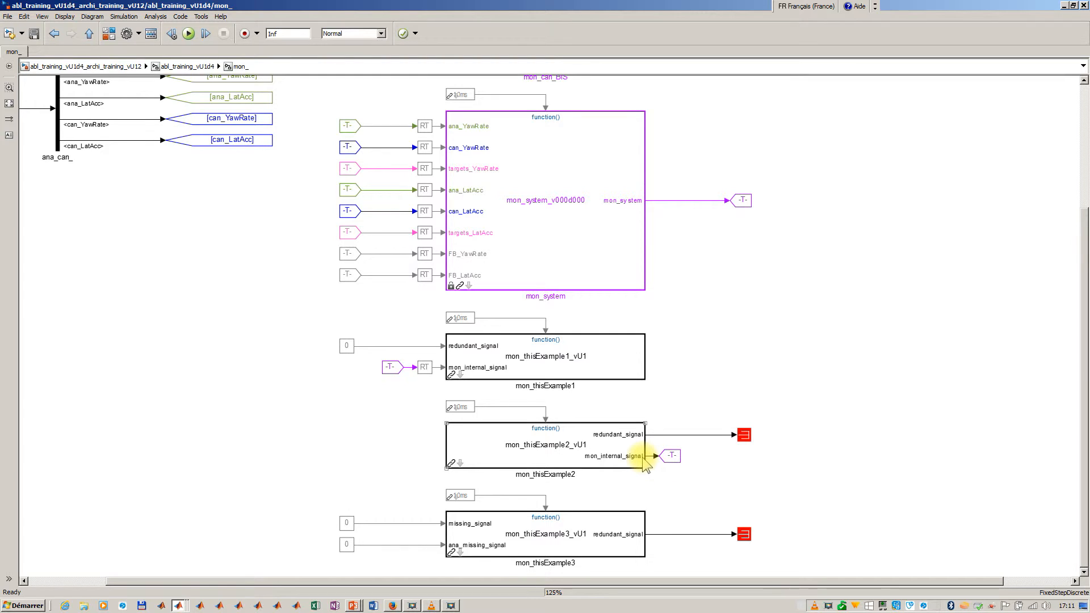
{"action": "left_click", "coordinate": [668, 457]}
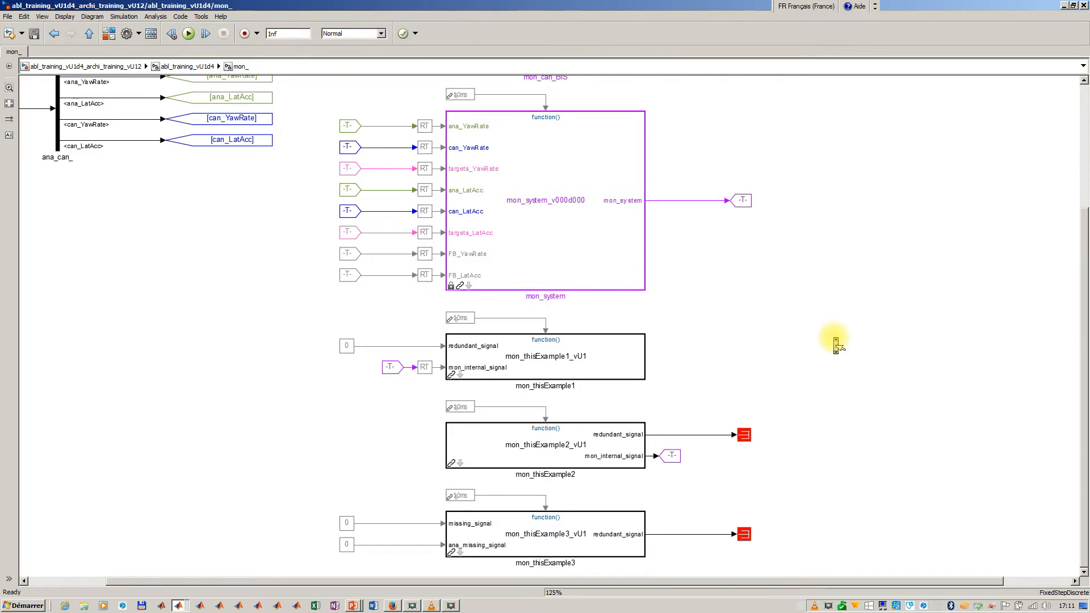
{"action": "scroll", "coordinate": [835, 341], "scroll_direction": "up", "scroll_amount": 3}
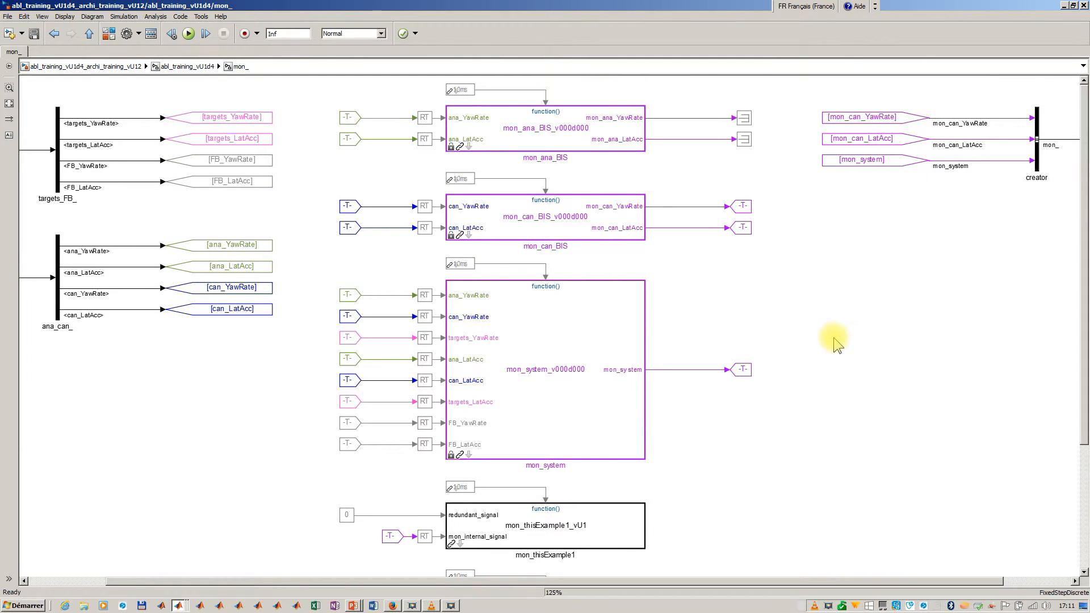
{"action": "key", "text": "Escape"}
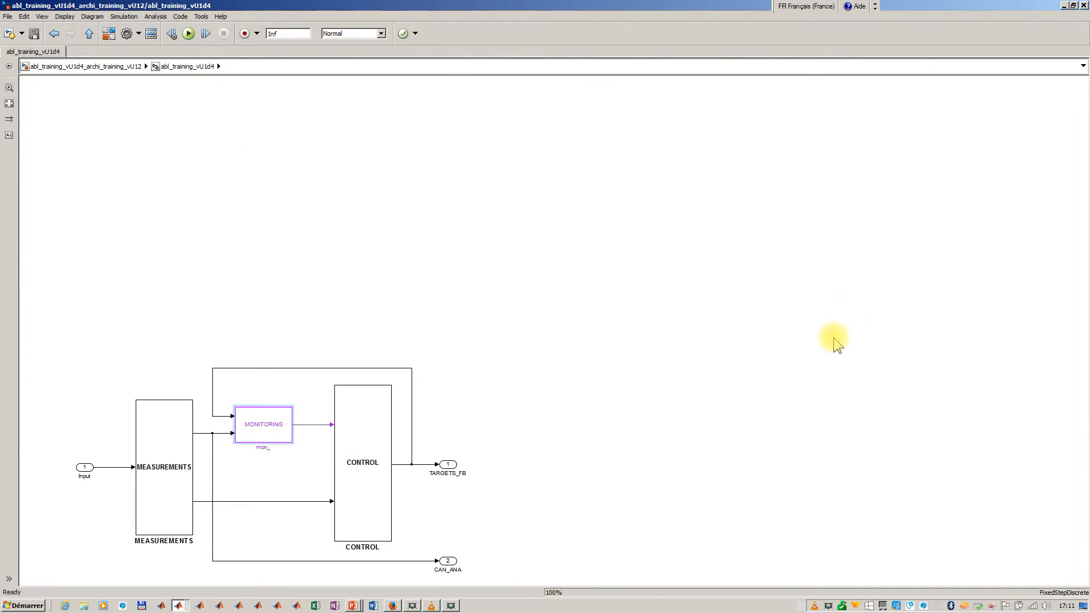
- Open the CLOSED LOOPS room of CONTROL, highlight the RT blocks on the FB module inputs, and return to the abl_training_vU1d4 level
{"action": "double_click", "coordinate": [371, 432]}
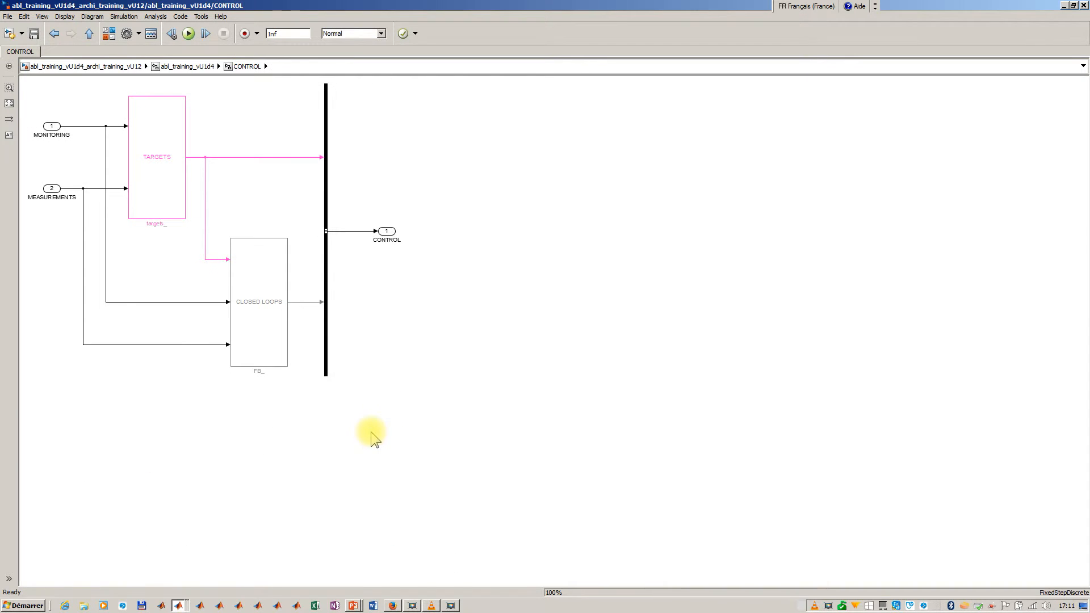
{"action": "double_click", "coordinate": [256, 268]}
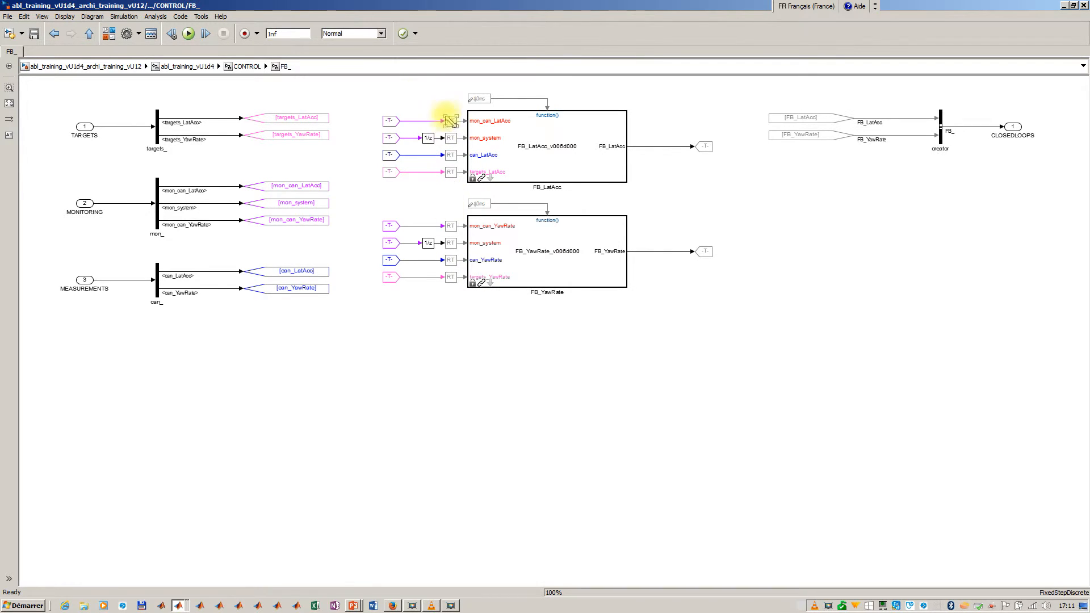
{"action": "left_click_drag", "start_coordinate": [437, 107], "coordinate": [451, 309]}
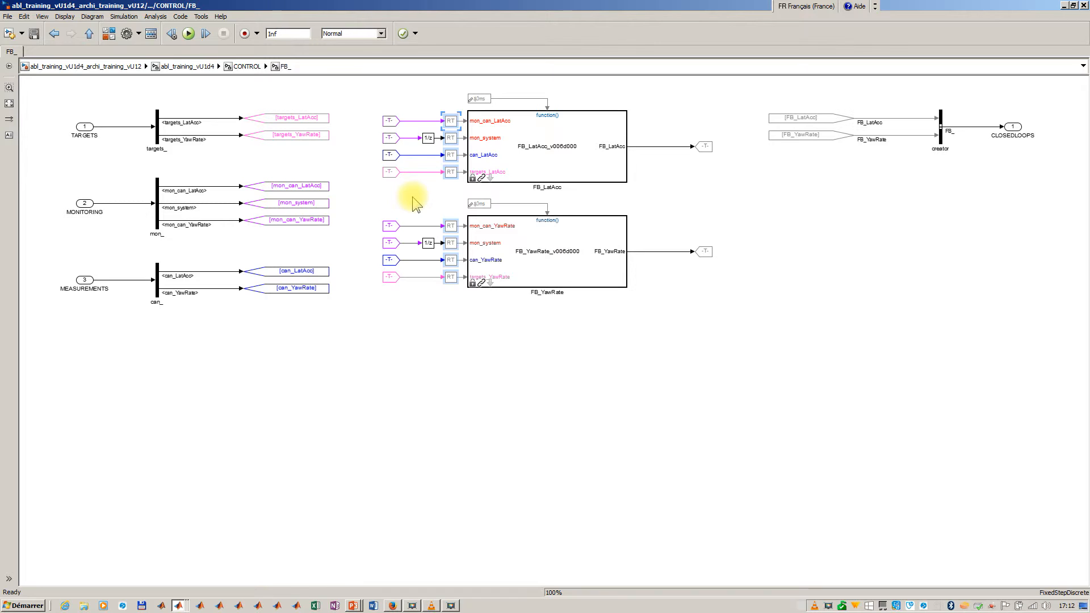
{"action": "key", "text": "Escape"}
{"action": "key", "text": "Escape"}
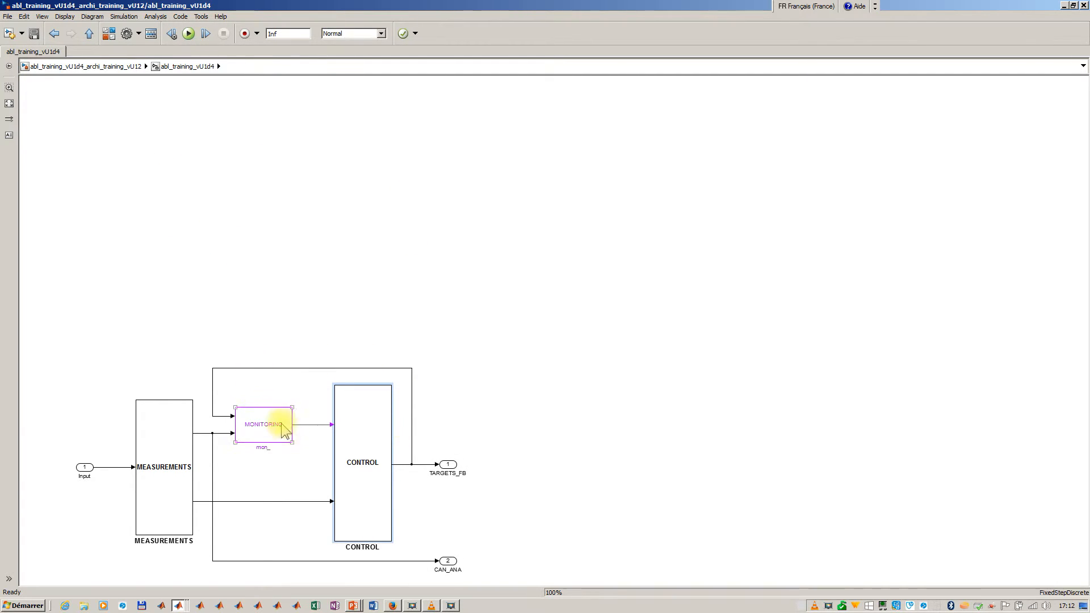
- Reopen the CLOSED LOOPS room inside CONTROL, clear the RT block selection and examine the inputs of FB_LatAcc
{"action": "double_click", "coordinate": [365, 434]}
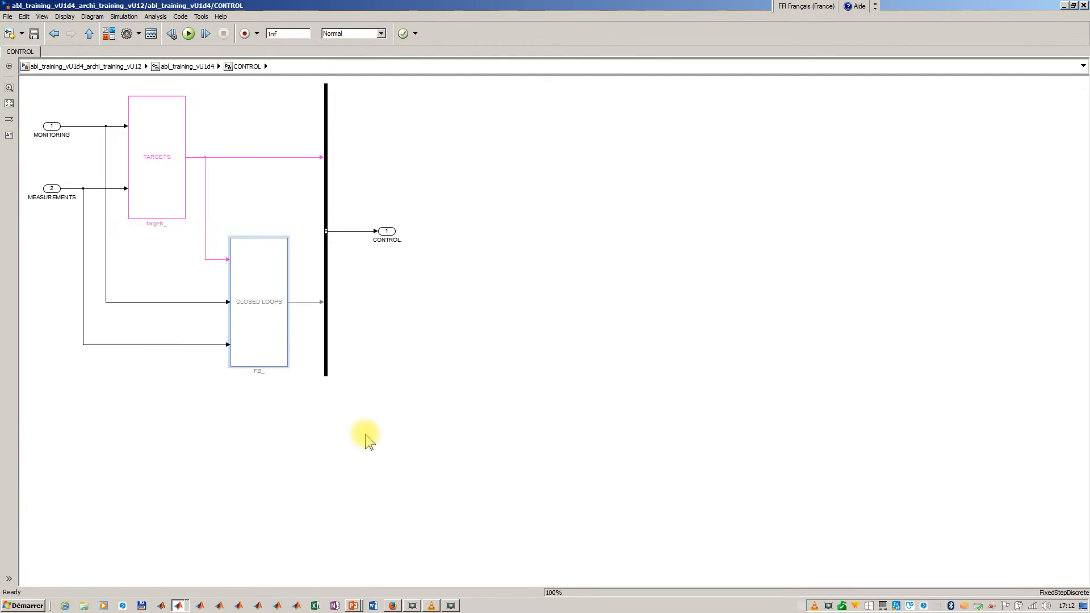
{"action": "double_click", "coordinate": [271, 349]}
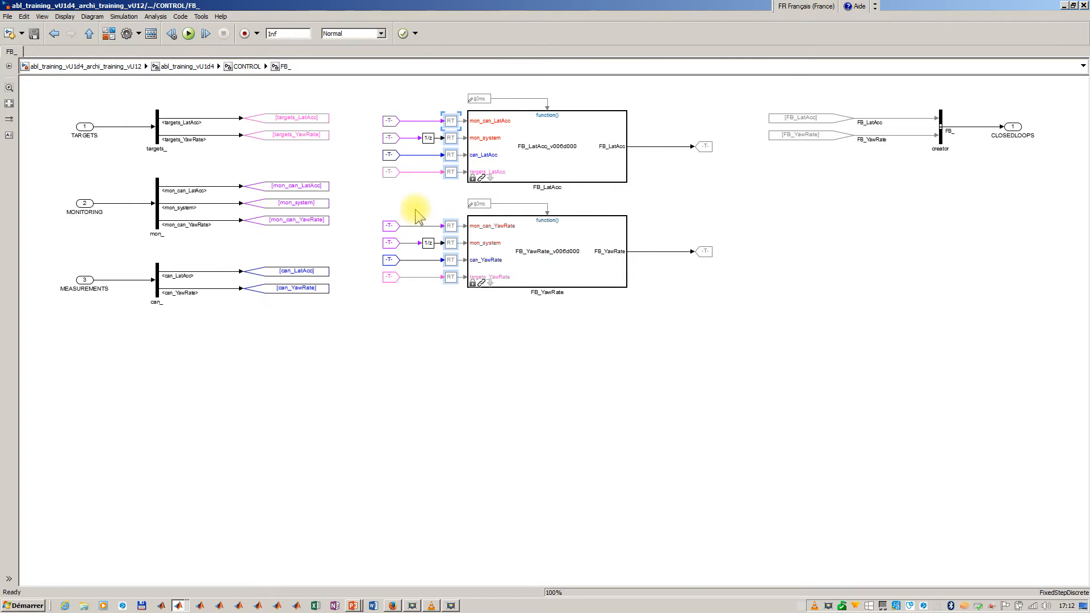
{"action": "left_click", "coordinate": [444, 369]}
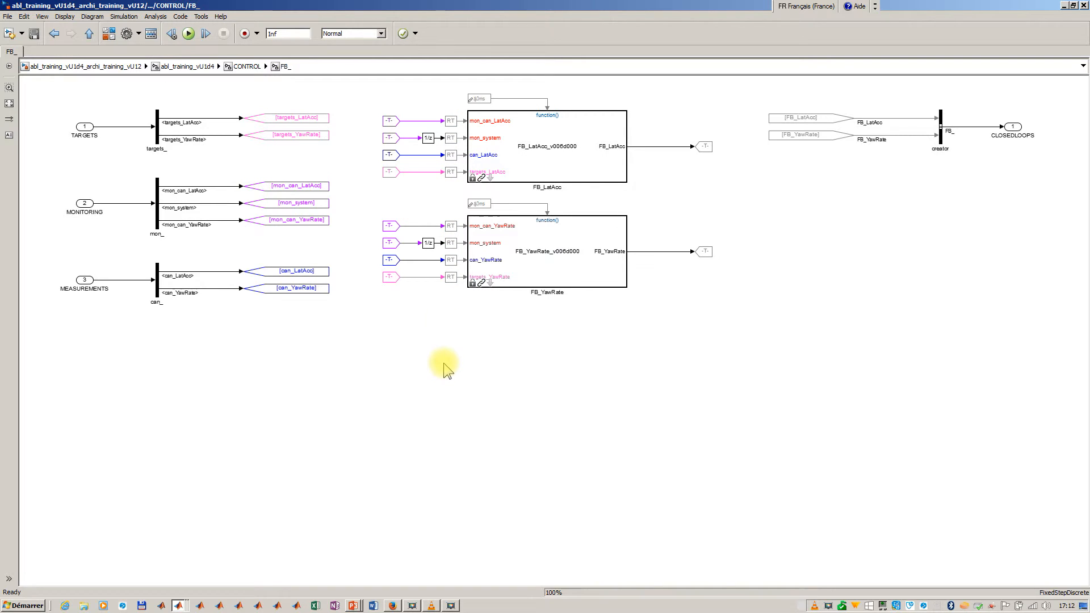
{"action": "left_click", "coordinate": [509, 169]}
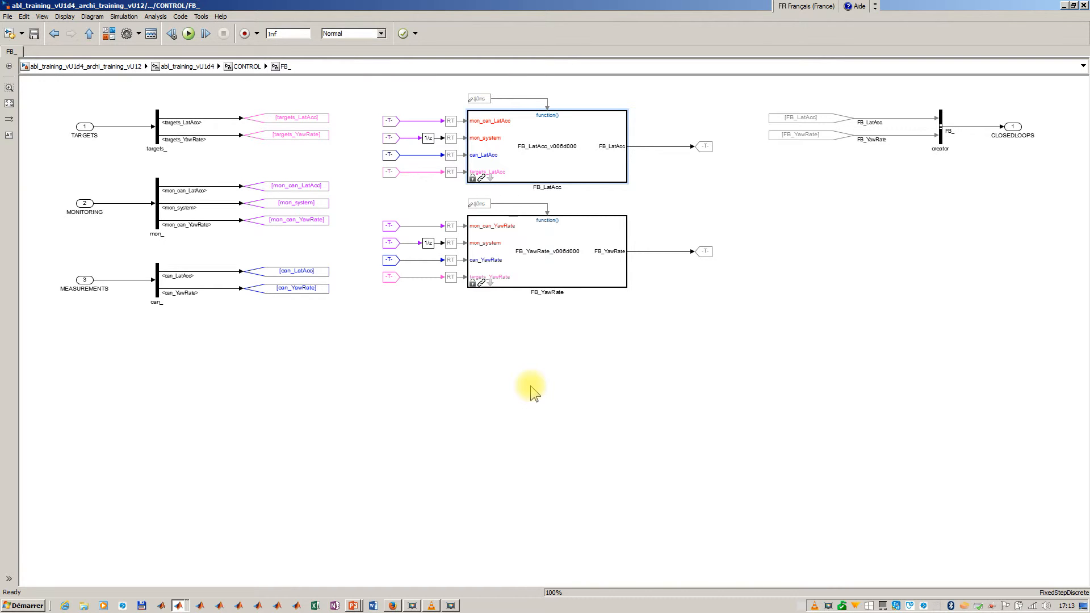
- Switch to the MecaTroniX GUI, open the archi_training_vU12 architecture for viewing, and return to the GUI
{"action": "key", "text": "alt+Tab"}
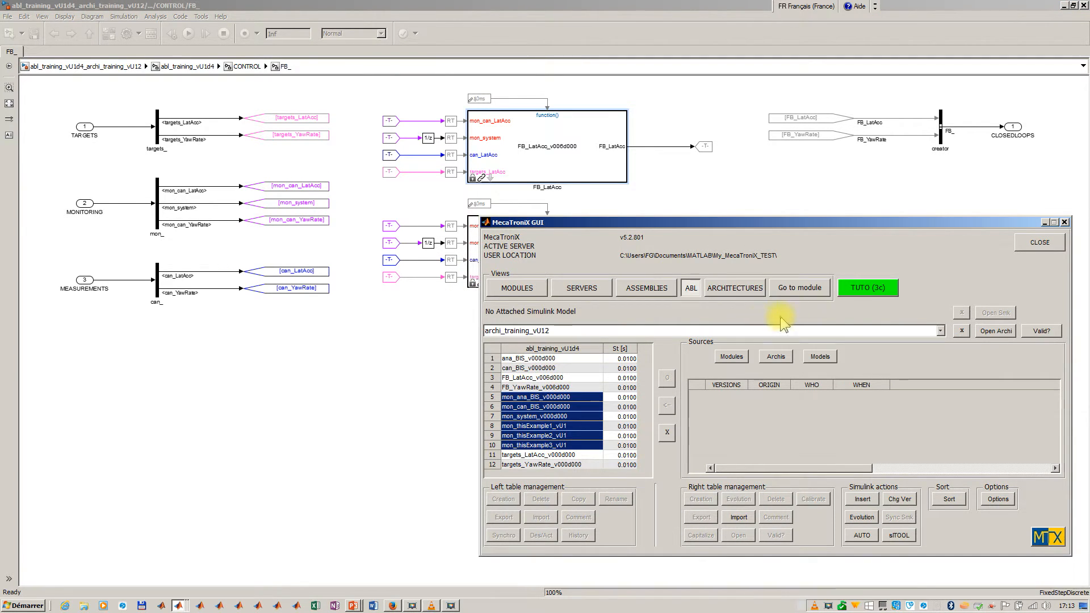
{"action": "left_click", "coordinate": [988, 332]}
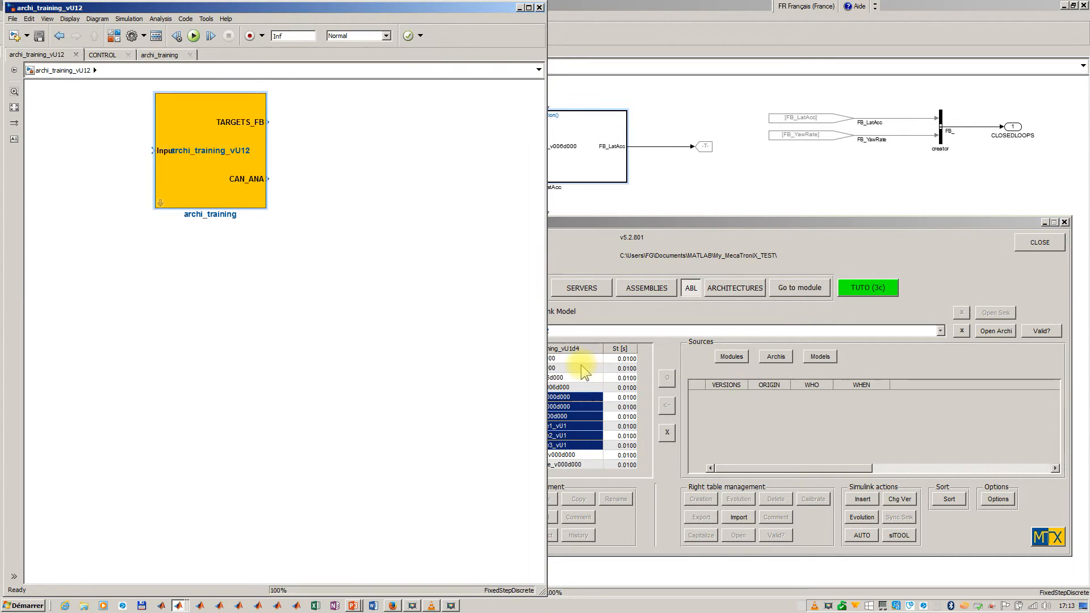
{"action": "left_click", "coordinate": [579, 250]}
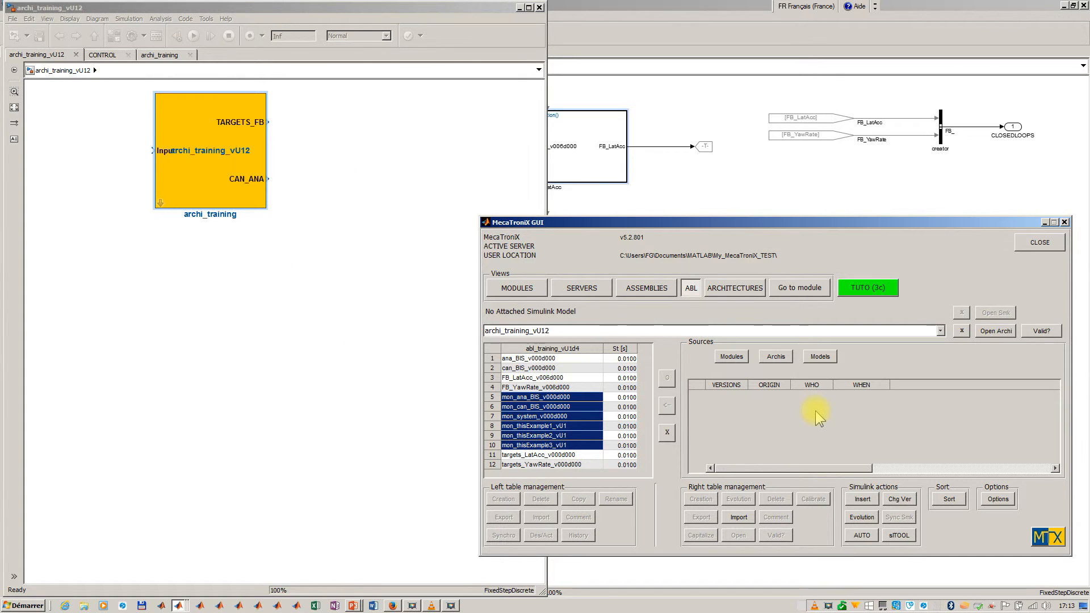
- Open version vU0 of the archi_empty architecture from the available families and look inside its archi_empty block
{"action": "left_click", "coordinate": [776, 358]}
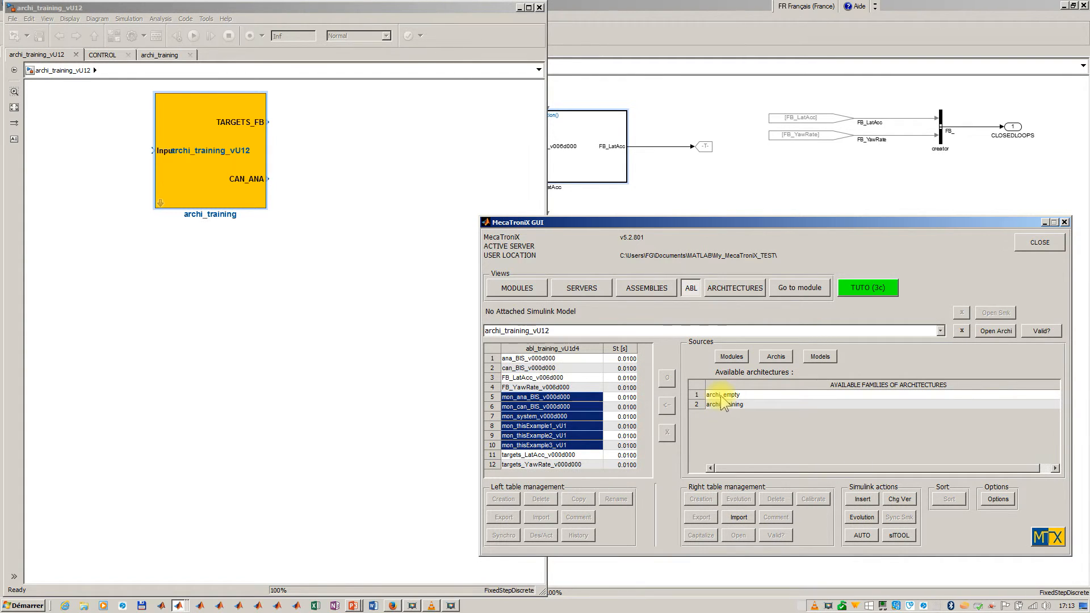
{"action": "left_click", "coordinate": [721, 395]}
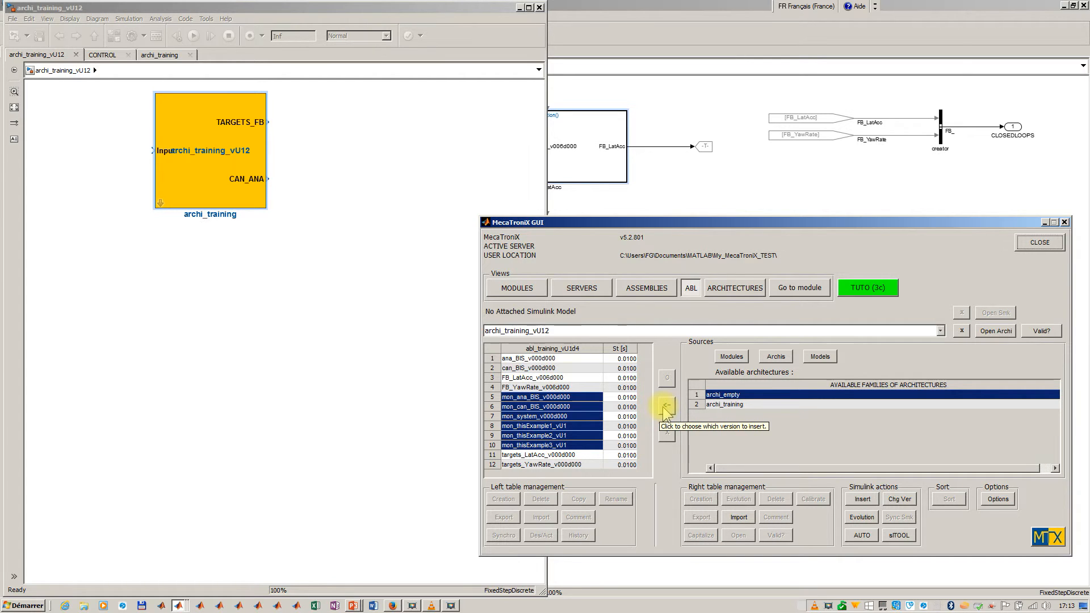
{"action": "double_click", "coordinate": [705, 395]}
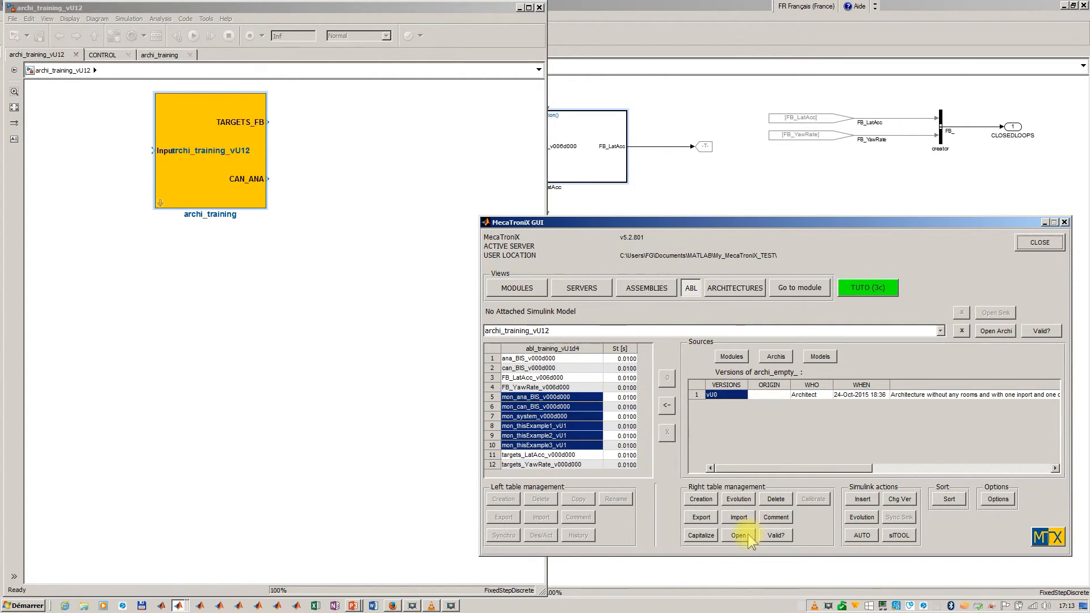
{"action": "left_click", "coordinate": [738, 536]}
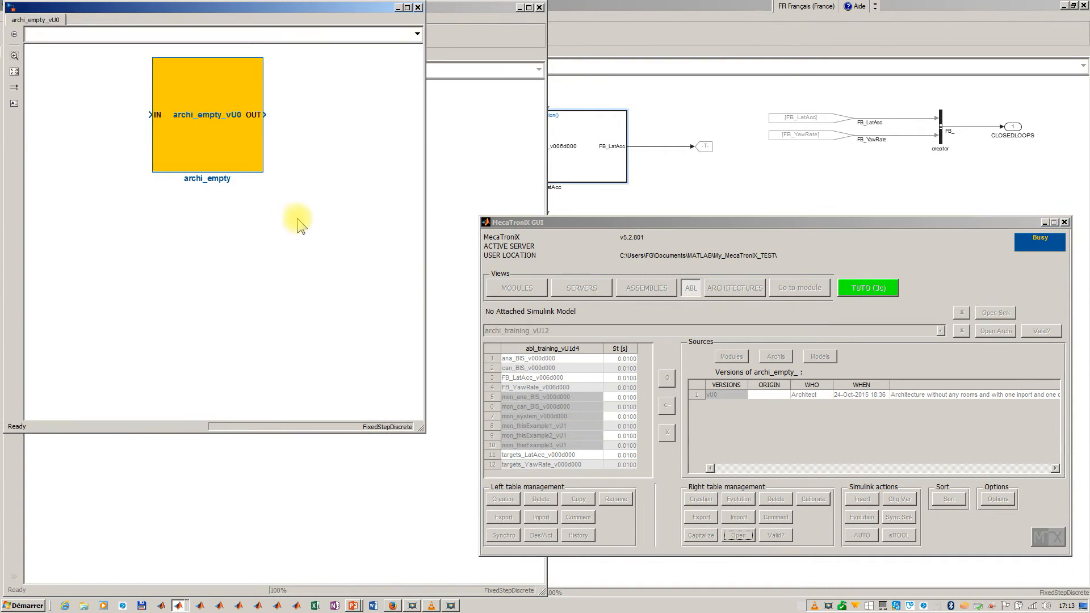
{"action": "left_click", "coordinate": [206, 183]}
{"action": "double_click", "coordinate": [203, 159]}
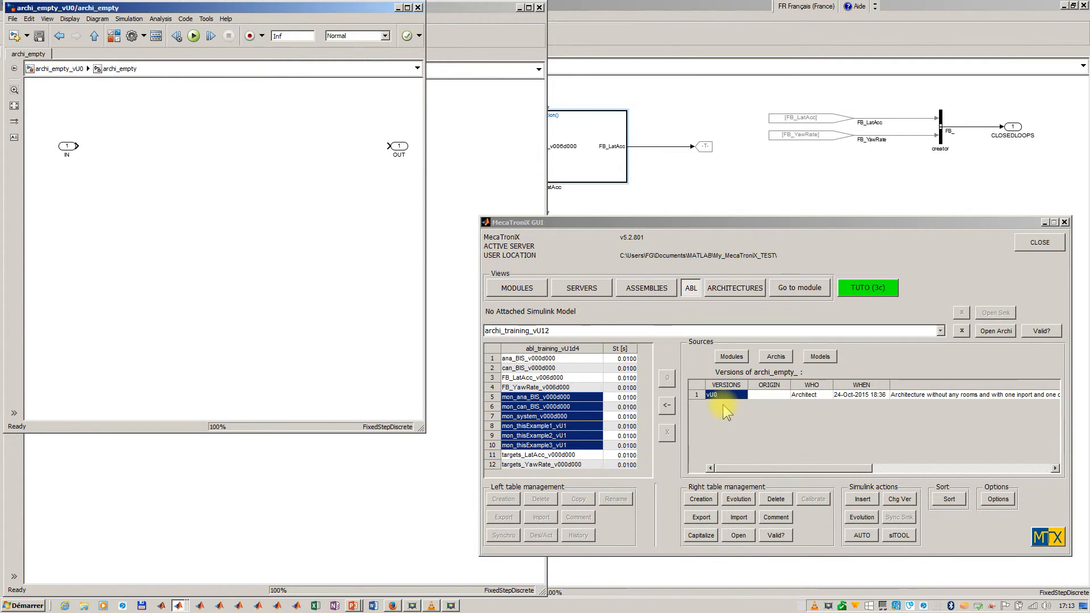
- Look inside the archi_training block of archi_training_vU12, and check the list of training steps without changing step
{"action": "left_click", "coordinate": [988, 331]}
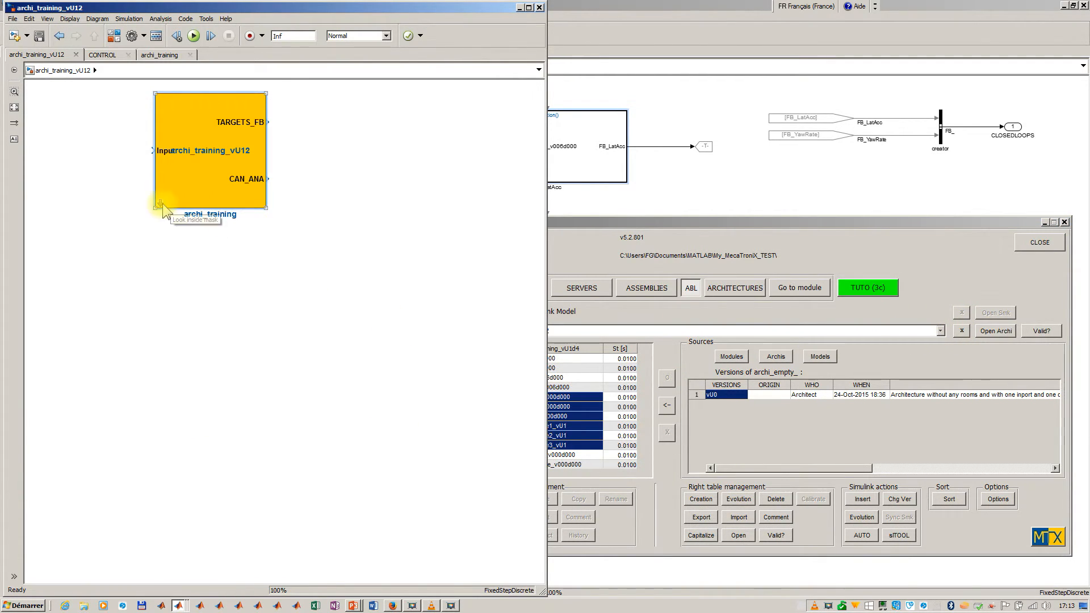
{"action": "left_click", "coordinate": [161, 204]}
{"action": "left_click", "coordinate": [603, 259]}
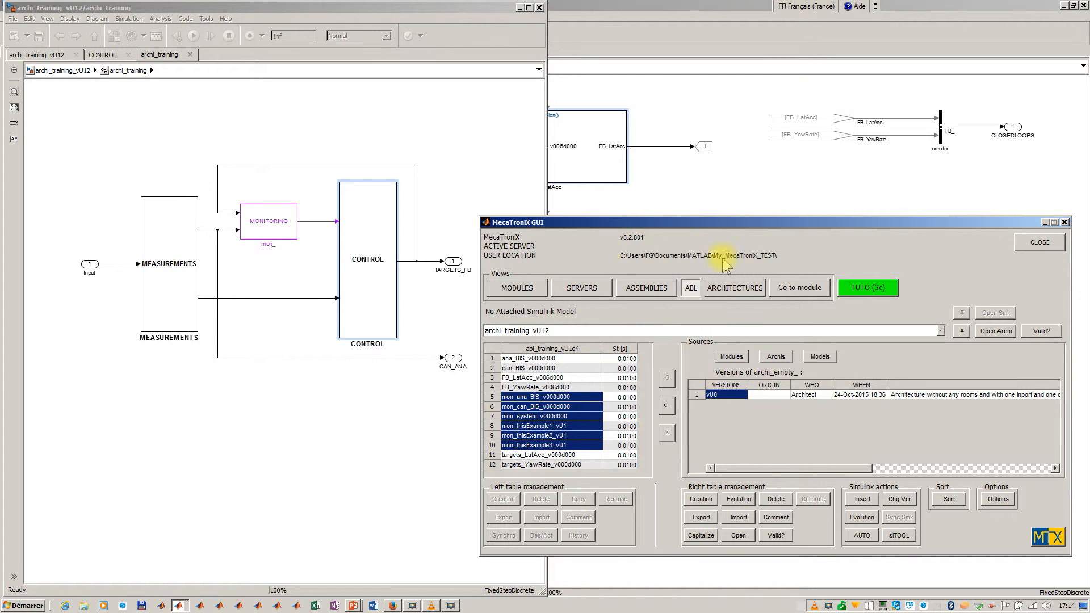
{"action": "left_click", "coordinate": [847, 287]}
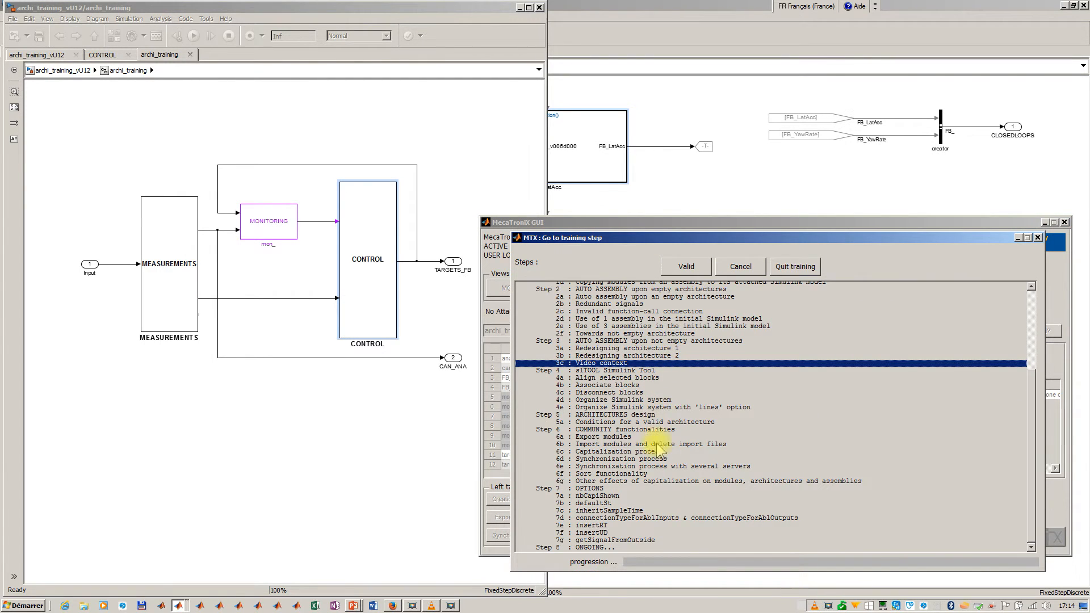
{"action": "left_click", "coordinate": [728, 272]}
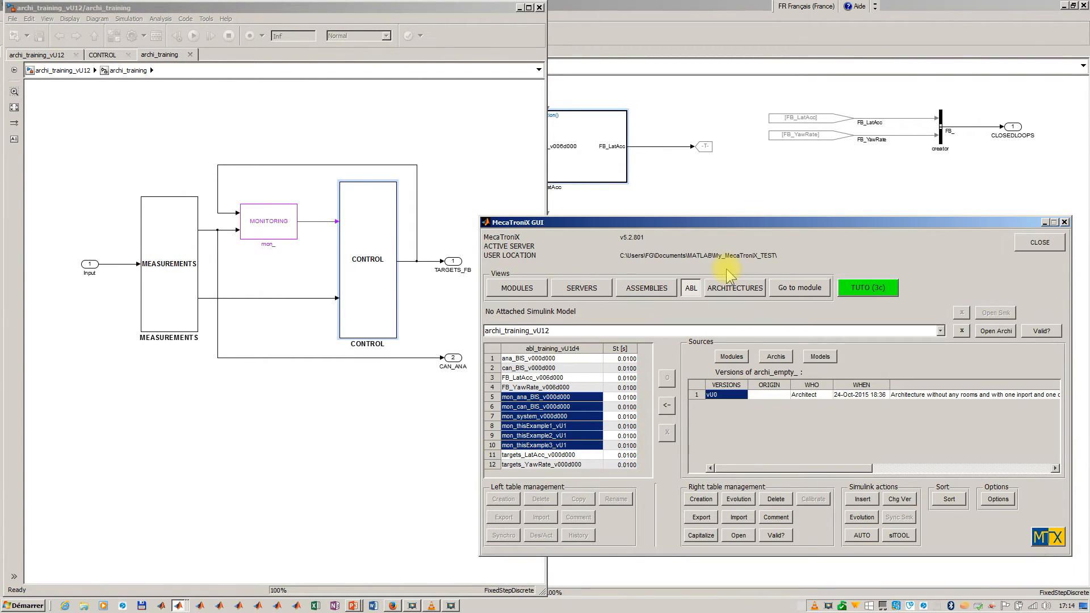
- Switch to the PowerPoint slideshow MecaTroniX_video_v01 and advance to the Web Site slide
{"action": "key", "text": "alt+Tab"}
{"action": "key", "text": "alt+Tab"}
{"action": "key", "text": "alt+Tab"}
{"action": "key", "text": "alt+Tab"}
{"action": "key", "text": "alt+Tab"}
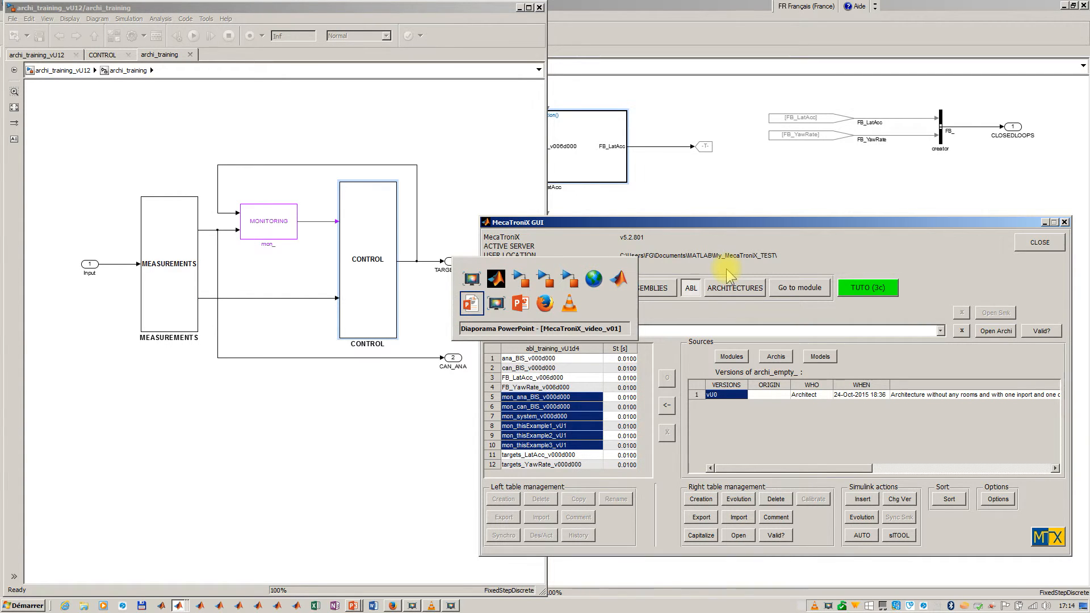
{"action": "key", "text": "Right"}
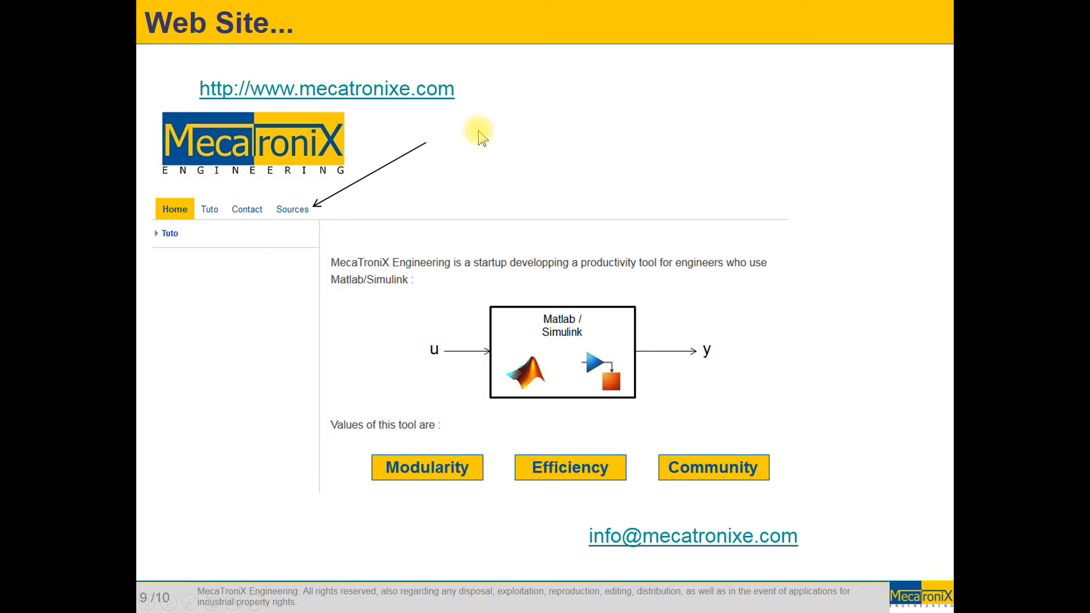
- Switch to Firefox, open the Home page of the MecaTroniX site, collapse the Tuto navigation tree and view the embedded MecaTroniX tool presentation
{"action": "key", "text": "alt+Tab"}
{"action": "key", "text": "alt+Tab"}
{"action": "key", "text": "alt+Tab"}
{"action": "key", "text": "alt+Tab"}
{"action": "key", "text": "alt+Tab"}
{"action": "key", "text": "alt+Tab"}
{"action": "key", "text": "alt+Tab"}
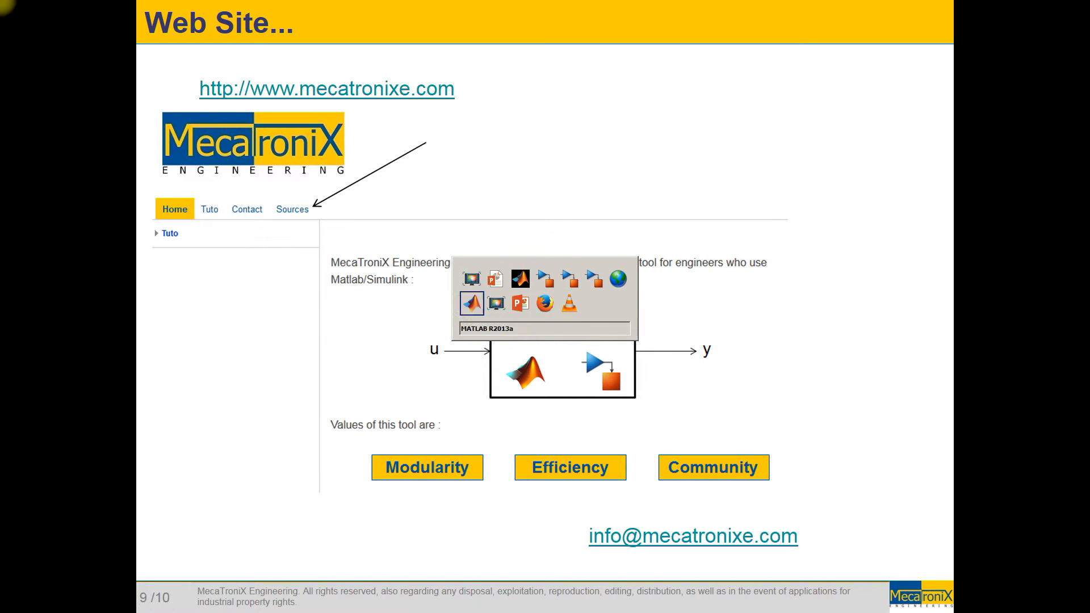
{"action": "key", "text": "alt+Tab"}
{"action": "key", "text": "alt+Tab"}
{"action": "key", "text": "alt+Tab"}
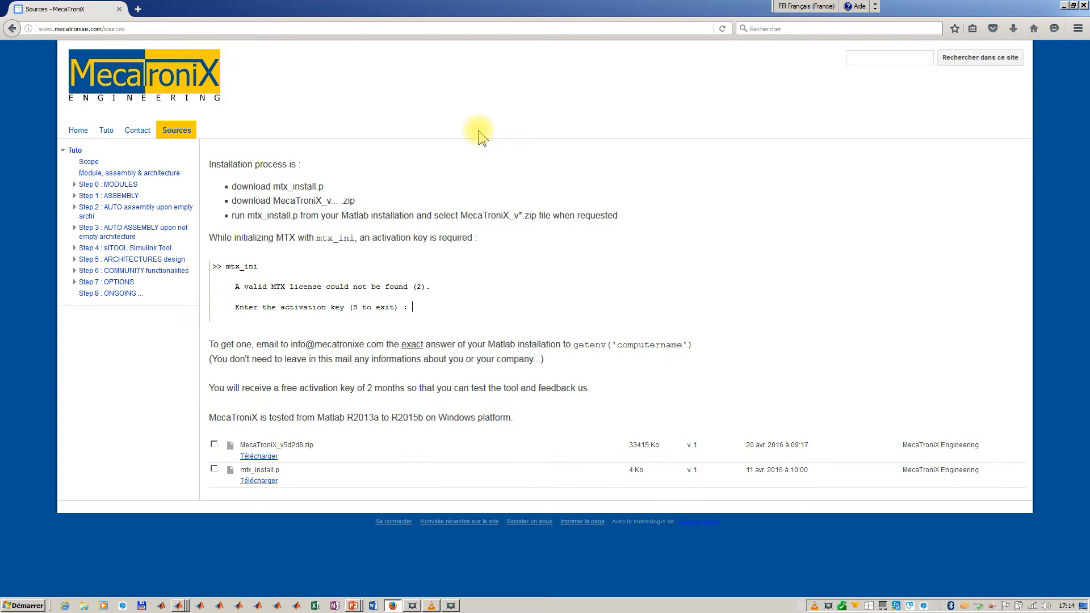
{"action": "left_click", "coordinate": [79, 136]}
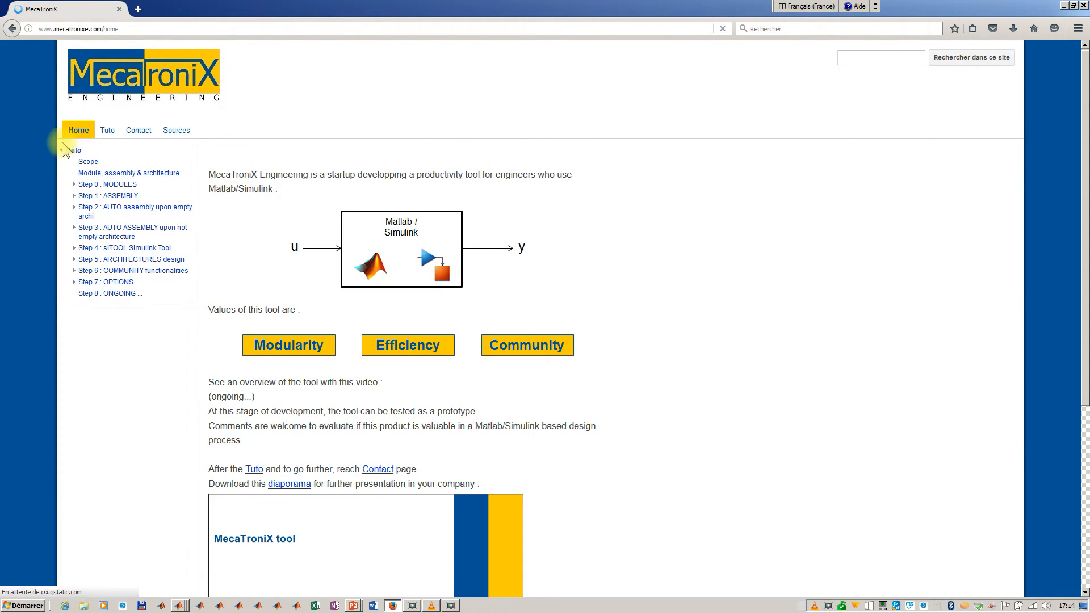
{"action": "left_click", "coordinate": [64, 150]}
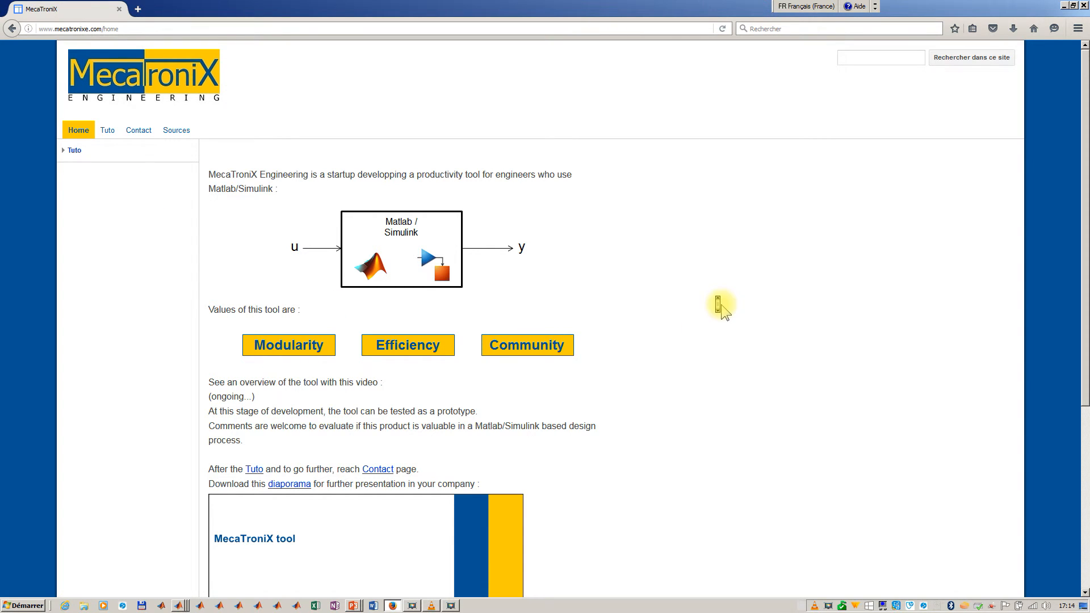
{"action": "scroll", "coordinate": [722, 309], "scroll_direction": "down", "scroll_amount": 3}
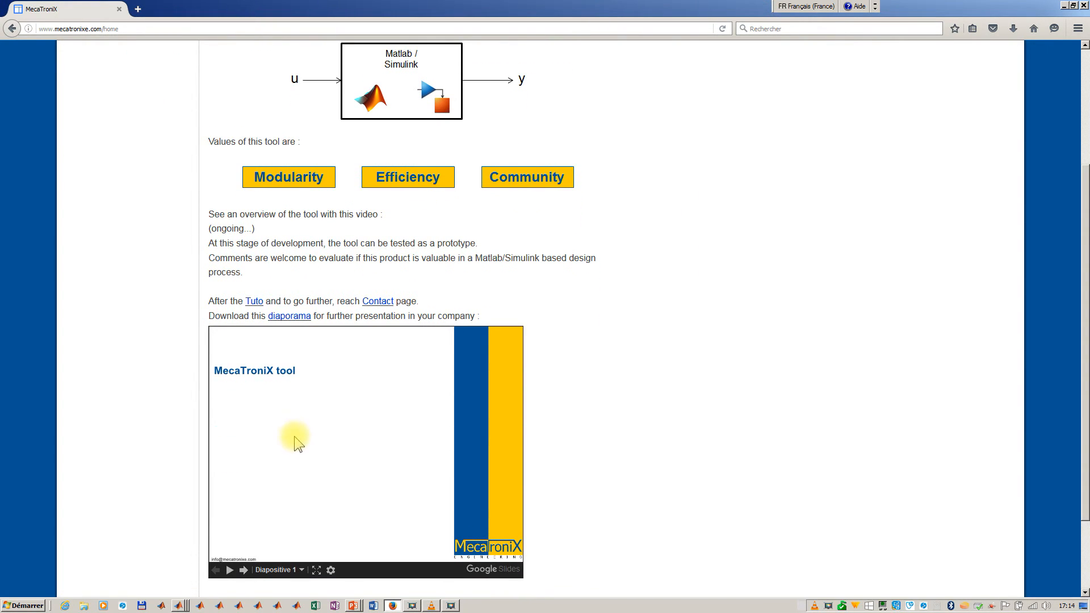
- Open the site's Tuto page and its Module, assembly & architecture page, then check the sub-steps listed under Step 0 : MODULES
{"action": "scroll", "coordinate": [653, 414], "scroll_direction": "up", "scroll_amount": 3}
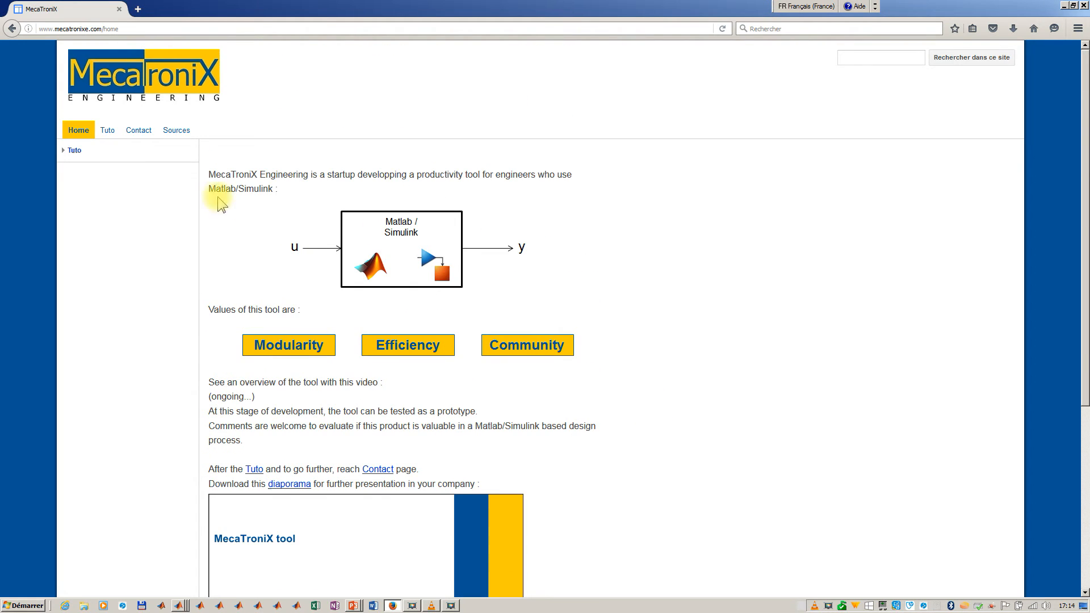
{"action": "left_click", "coordinate": [107, 133]}
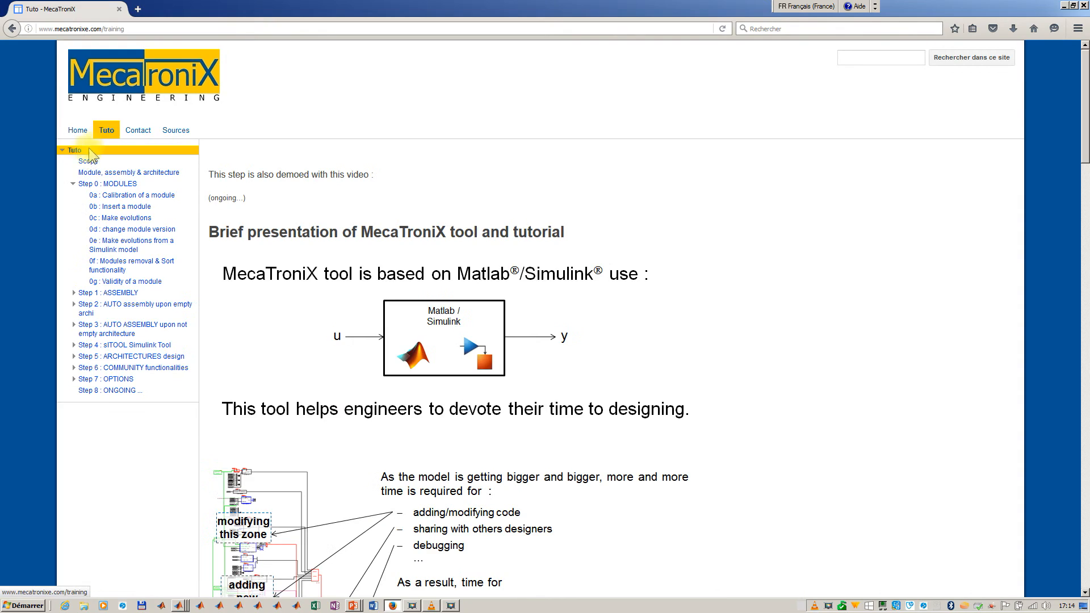
{"action": "left_click", "coordinate": [73, 185]}
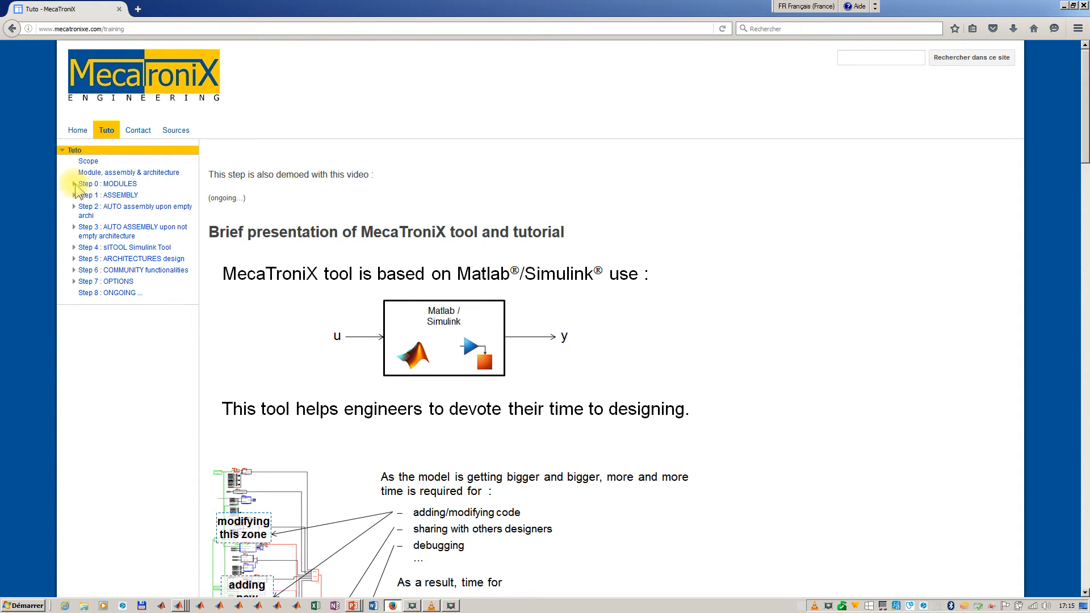
{"action": "left_click", "coordinate": [95, 173]}
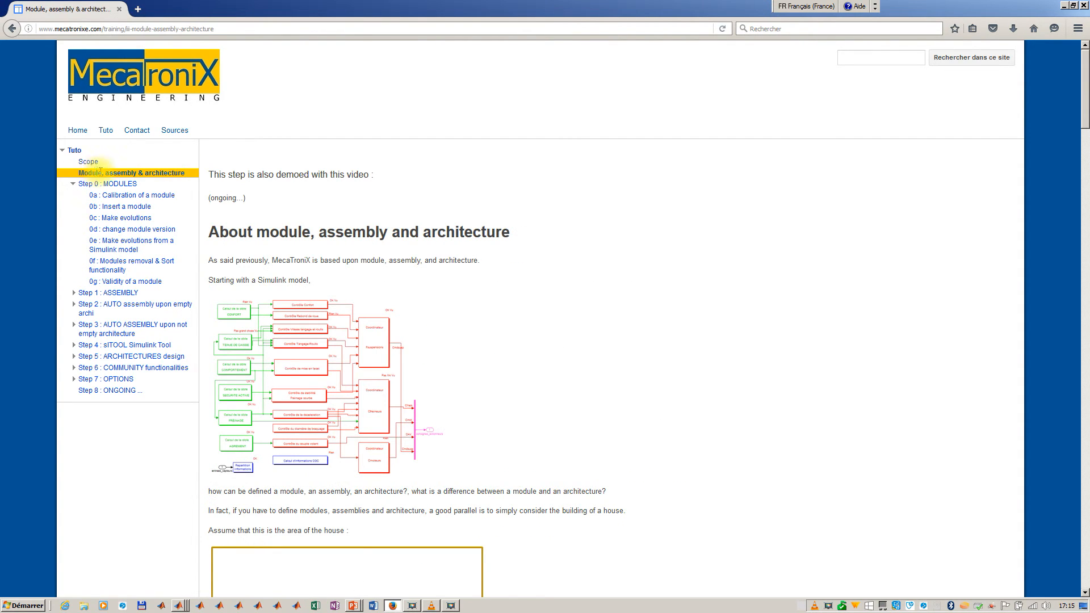
{"action": "left_click", "coordinate": [72, 184]}
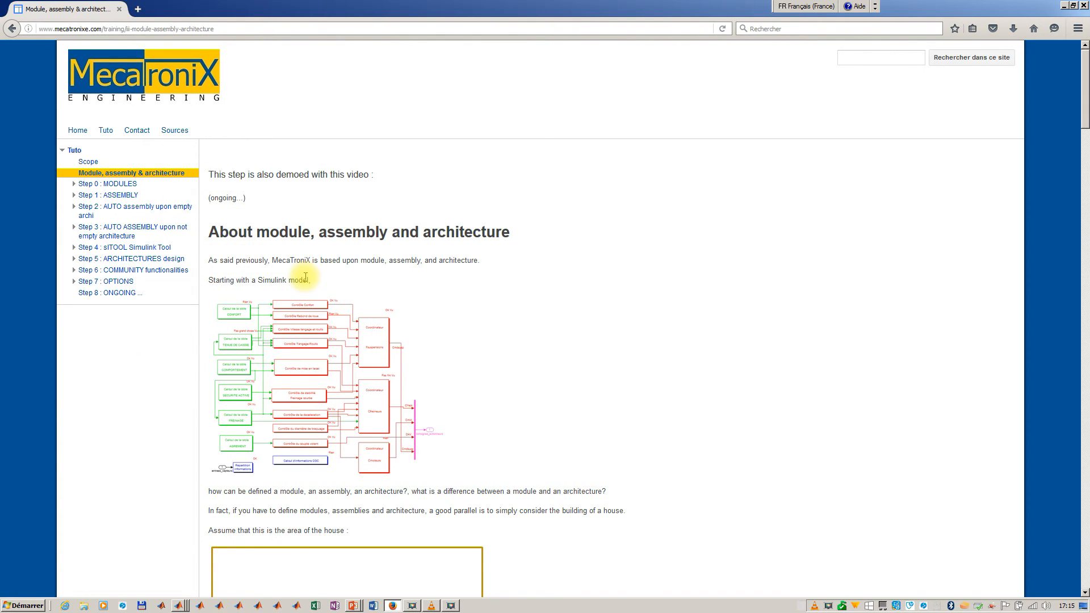
{"action": "left_click", "coordinate": [73, 183]}
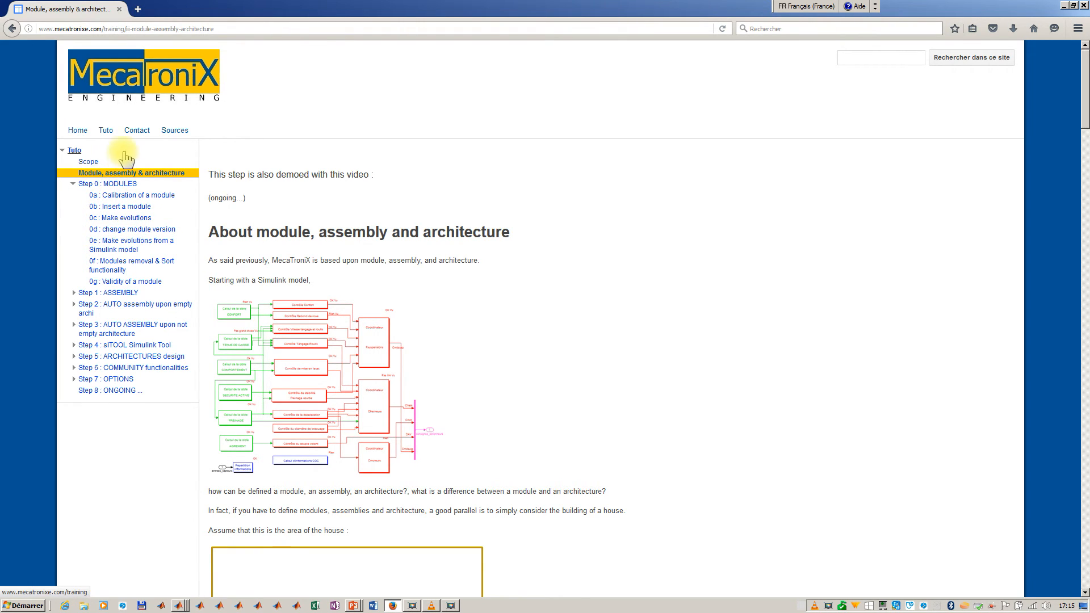
- View the site's Contact page and the Sources page with the installation process and downloads
{"action": "left_click", "coordinate": [136, 135]}
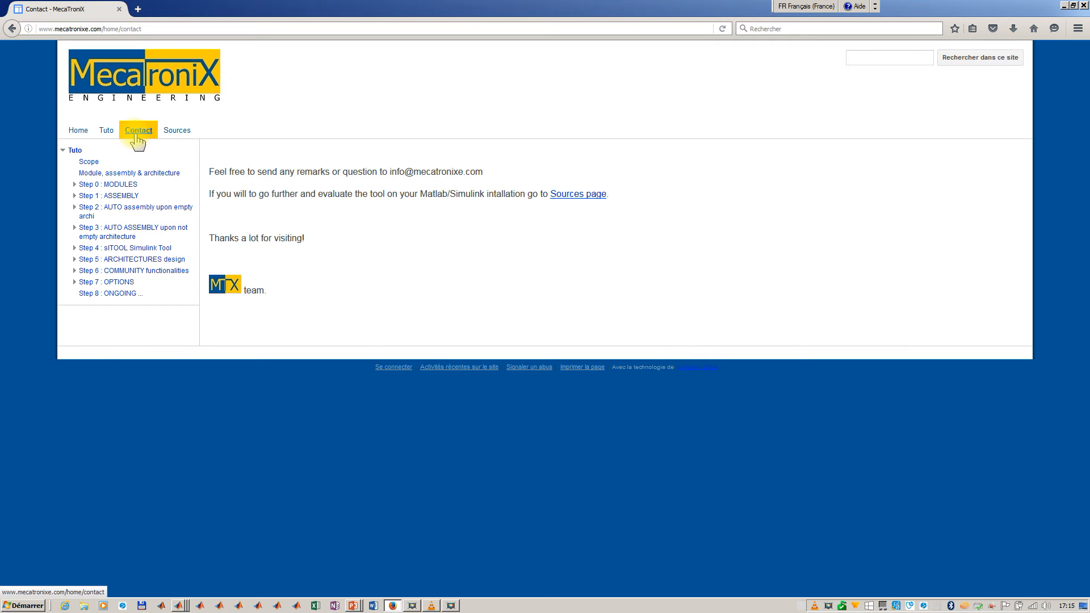
{"action": "left_click", "coordinate": [174, 140]}
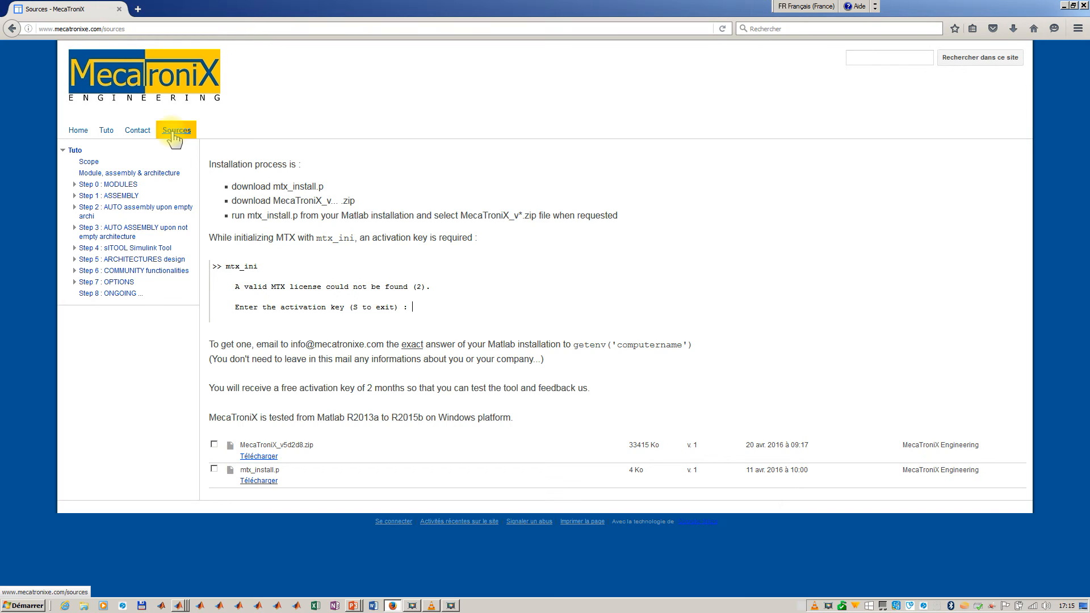
- Switch to the PowerPoint slideshow MecaTroniX_video_v01, advance to the "Next ..." slide and reveal its second paragraph
{"action": "key", "text": "alt+Tab"}
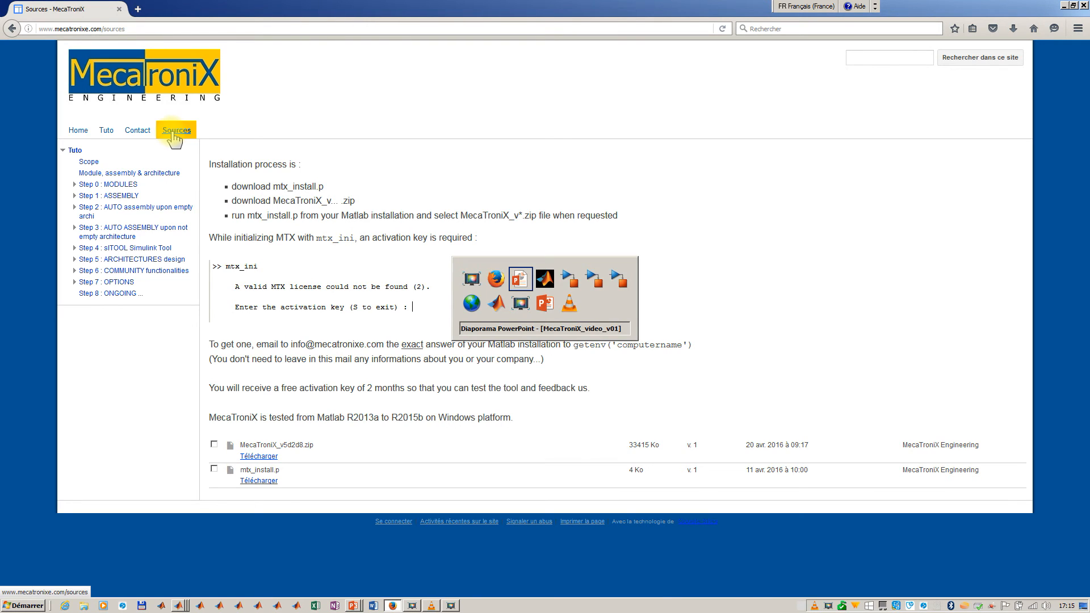
{"action": "key", "text": "Right"}
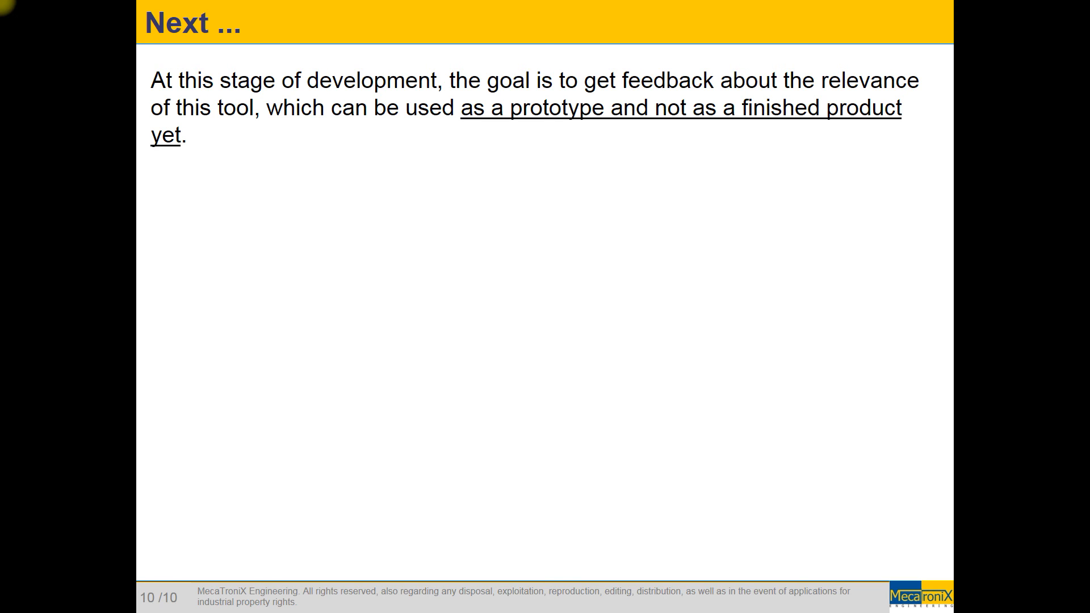
{"action": "key", "text": "Right"}
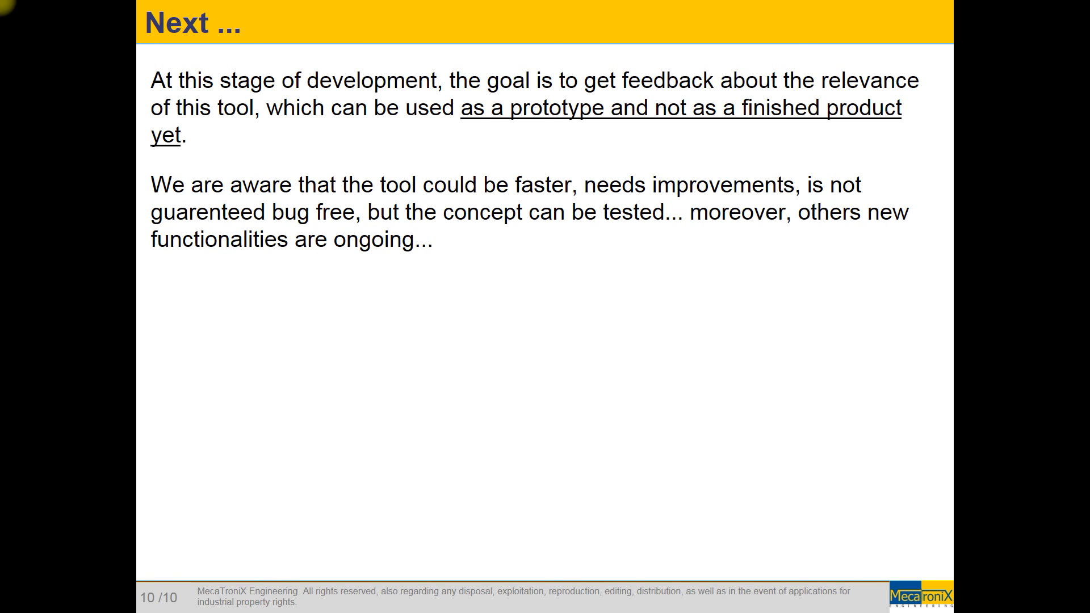